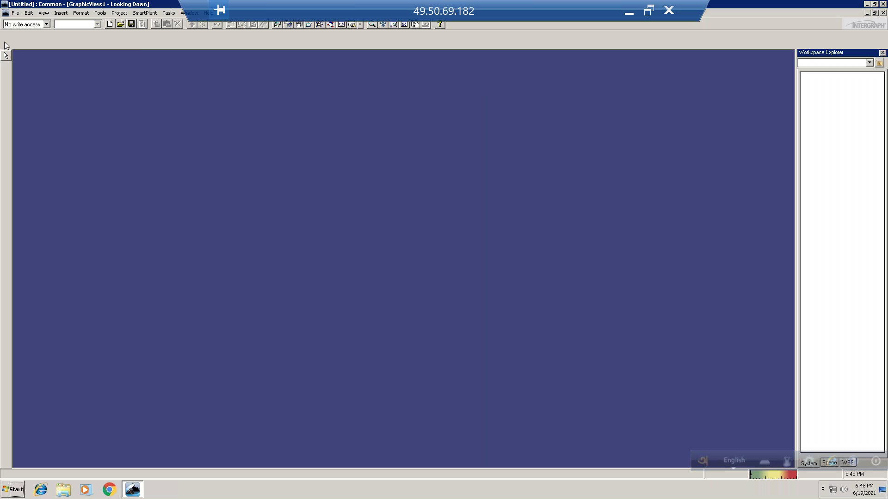
# Start defining the workspace and choose SP3DTrain as the plant
pyautogui.click(15, 13)
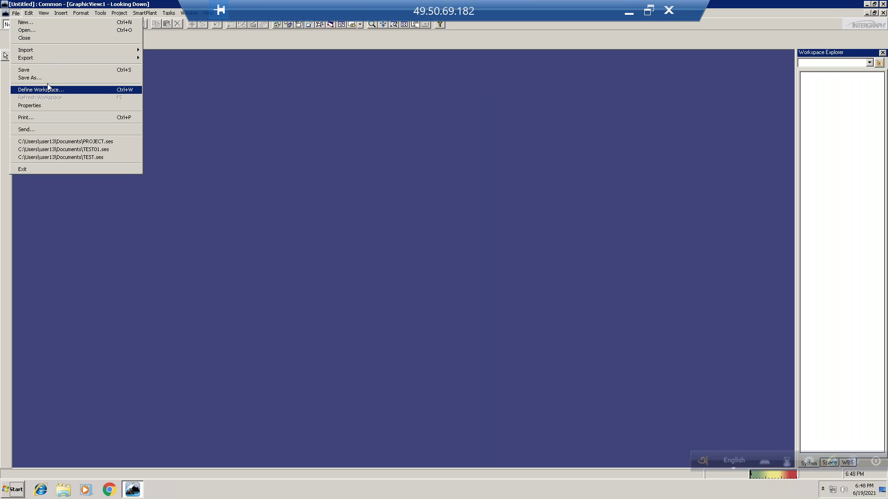
pyautogui.click(305, 115)
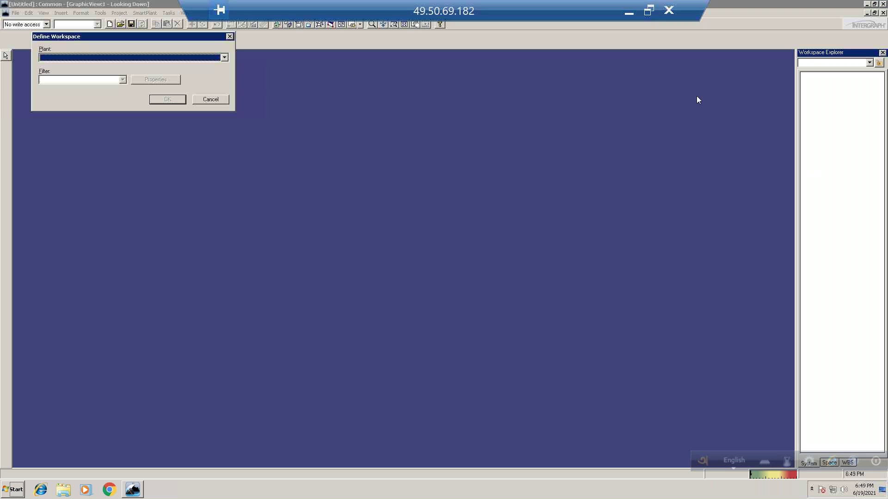
pyautogui.click(117, 57)
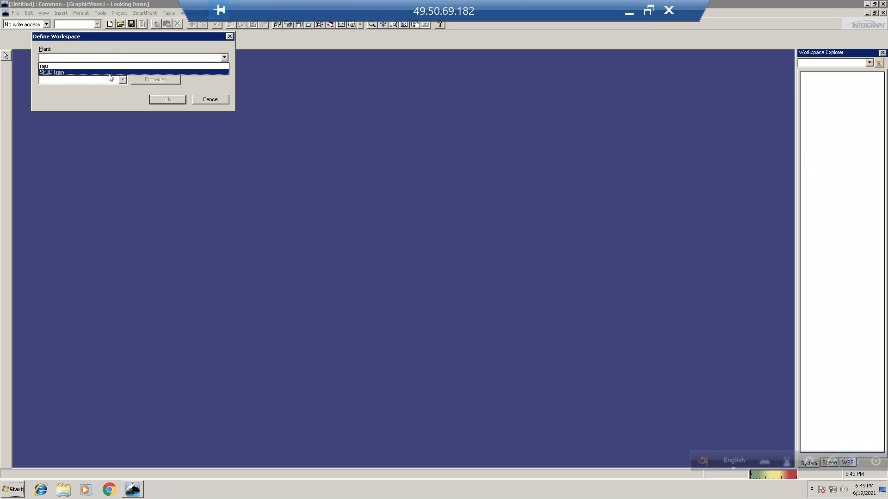
pyautogui.click(109, 72)
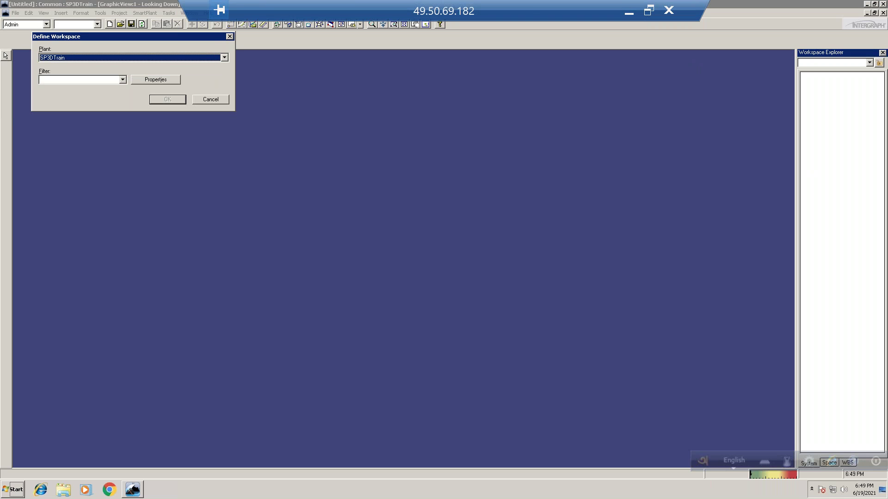
# Create a new filter under My Filters that includes the systems U06 and U07 of area A2
pyautogui.click(123, 80)
pyautogui.click(54, 94)
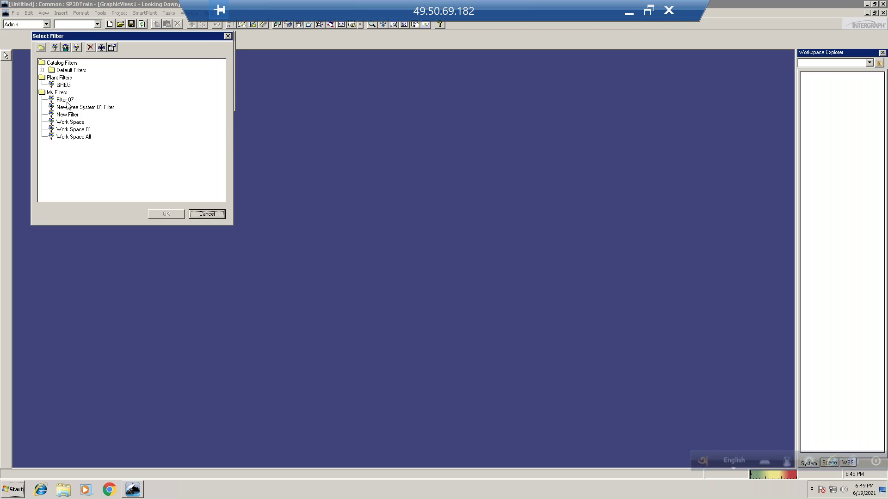
pyautogui.click(57, 92)
pyautogui.click(55, 47)
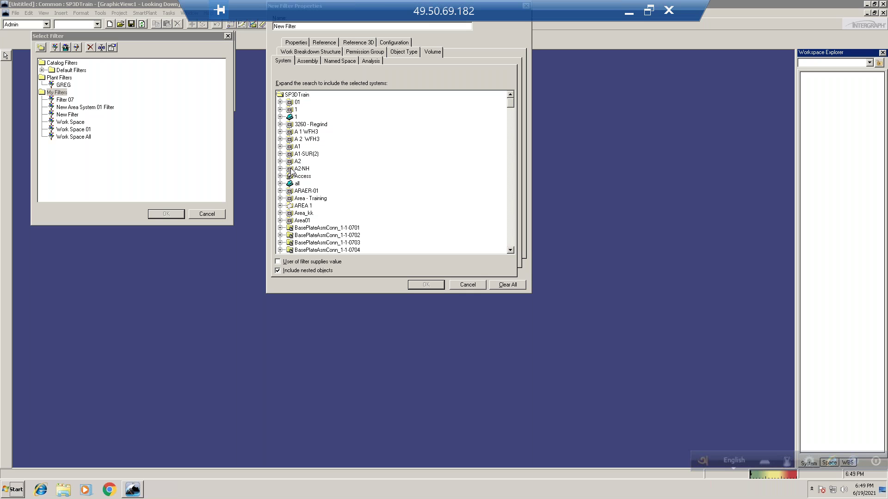
pyautogui.click(280, 161)
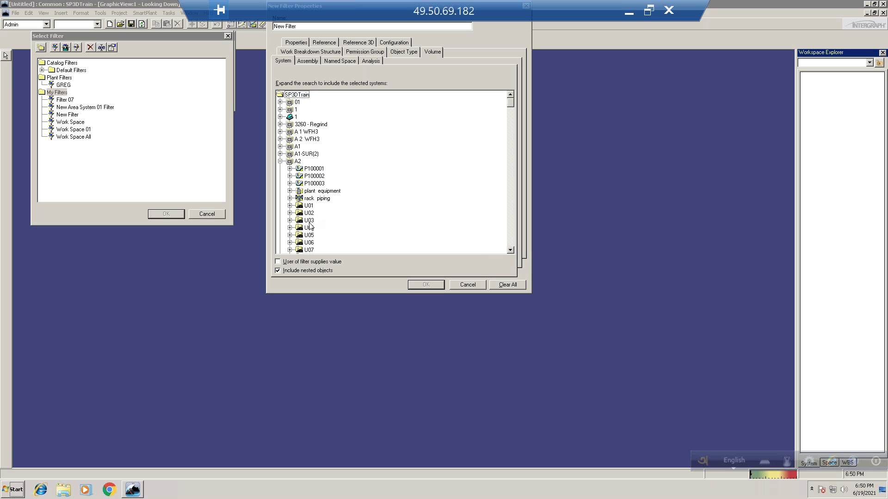
pyautogui.click(310, 243)
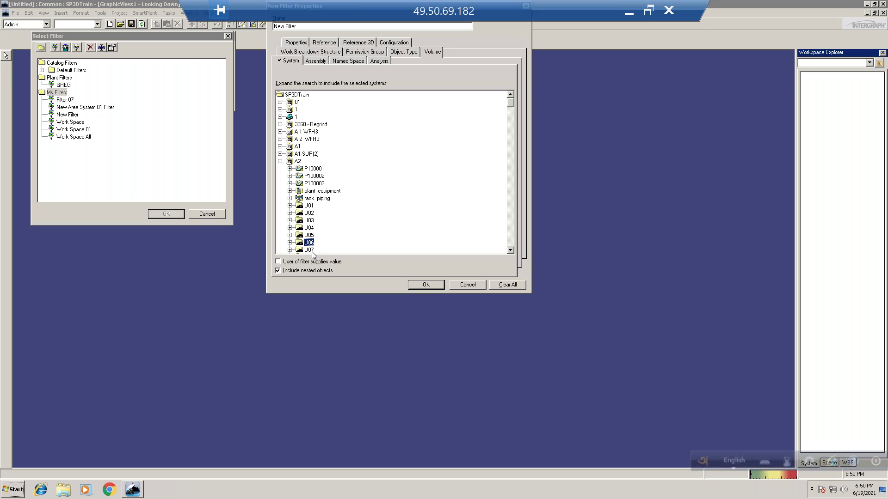
pyautogui.keyDown('ctrl'); pyautogui.click(309, 249); pyautogui.keyUp('ctrl')
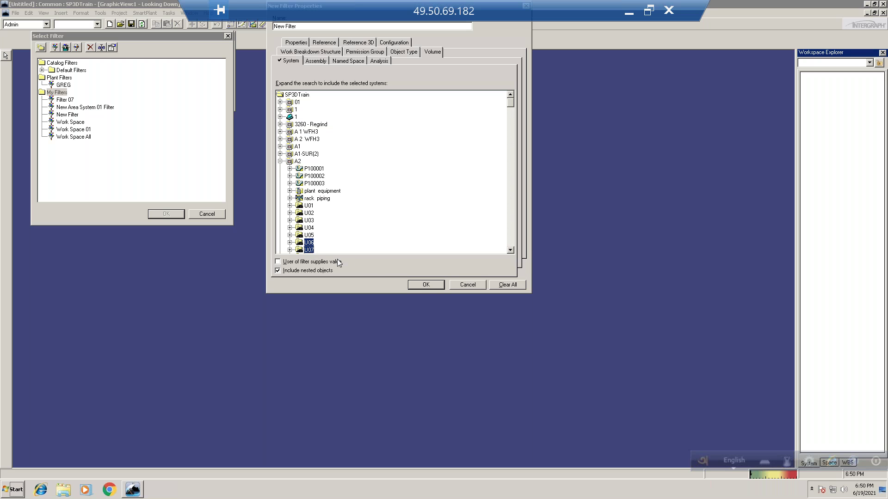
pyautogui.click(426, 284)
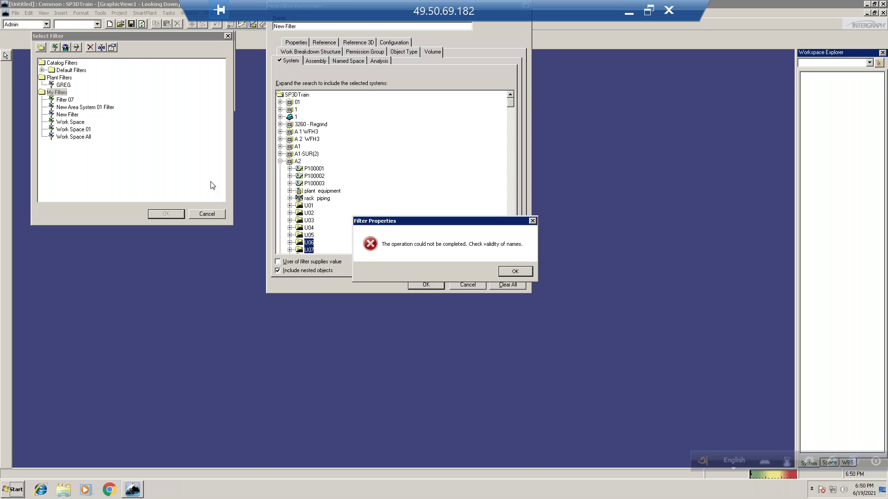
# Replace the default name of the new filter with the user's short first name and save the filter
pyautogui.click(528, 272)
pyautogui.moveTo(311, 26); pyautogui.dragTo(272, 26)
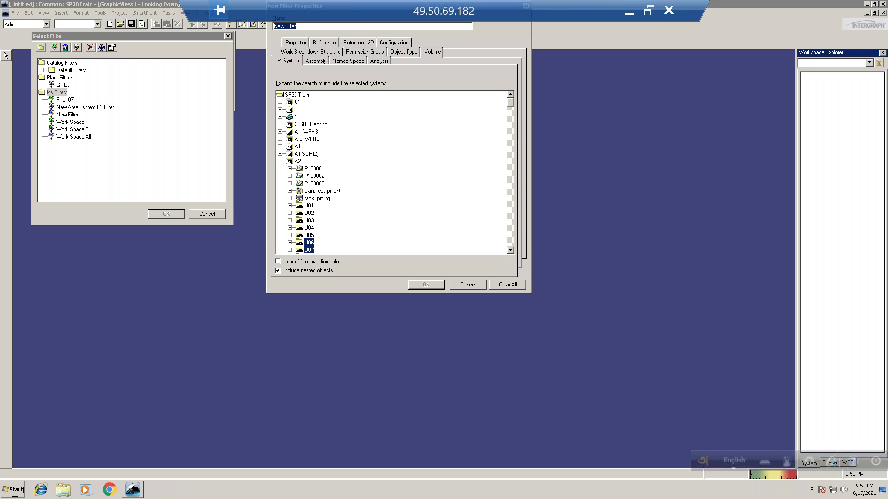
pyautogui.write('Shatnu')
pyautogui.press('BackSpace')
pyautogui.press('BackSpace')
pyautogui.write('n')
pyautogui.click(426, 285)
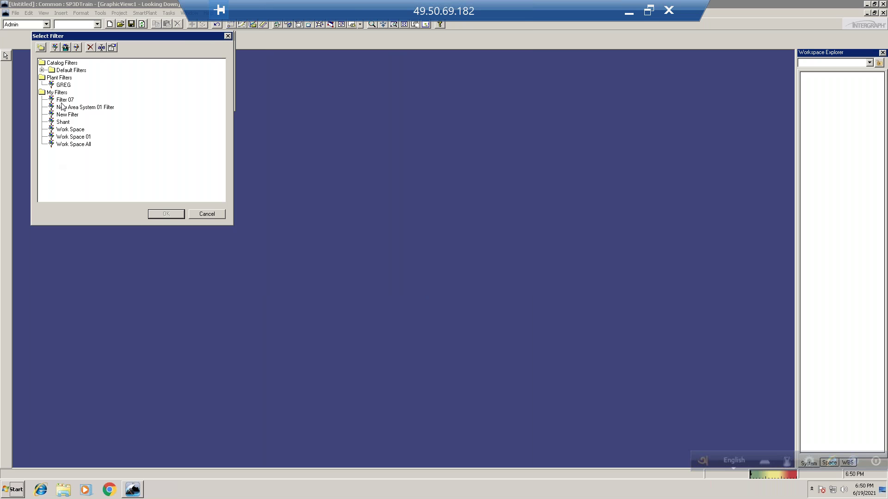
# Load the SP3DTrain workspace with the newly created filter and fit the whole model in the view
pyautogui.click(63, 122)
pyautogui.click(158, 215)
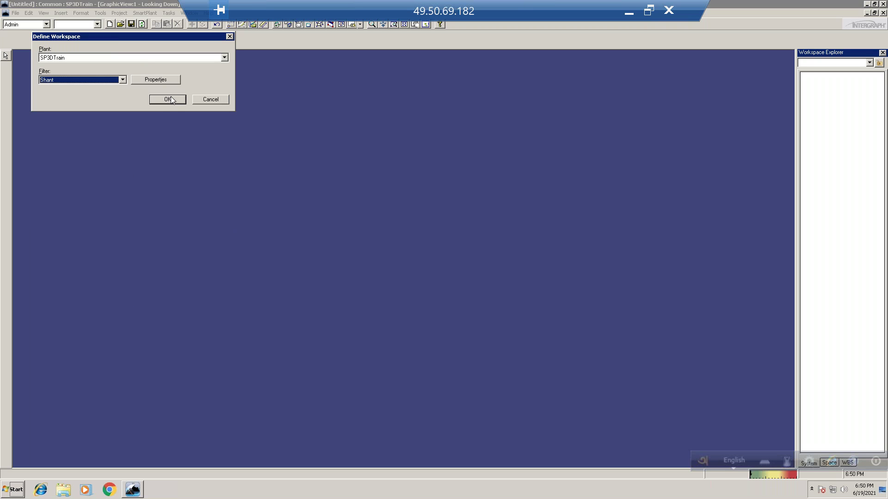
pyautogui.click(170, 99)
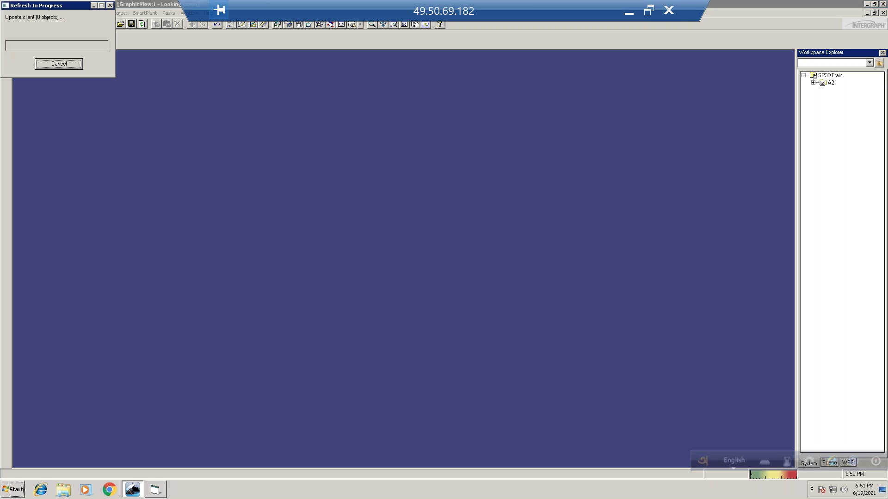
pyautogui.click(404, 26)
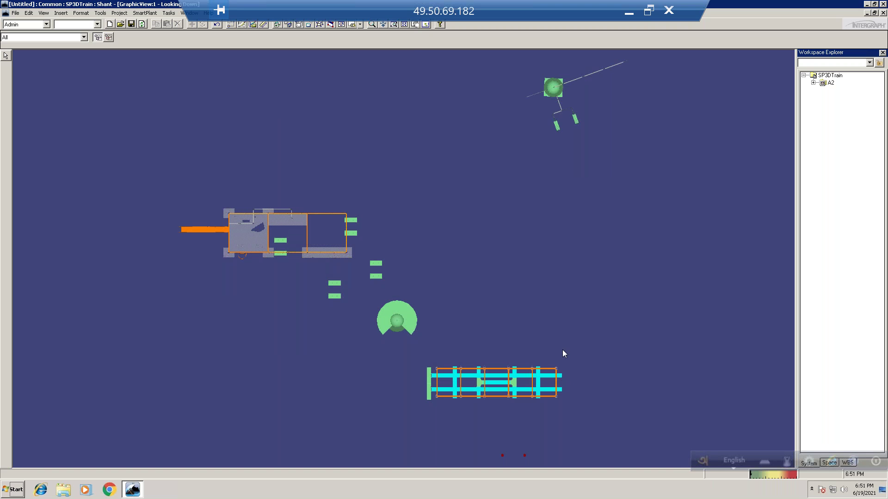
# Clip the view by volume to the steel rack carrying the cable trays and show it in the Isometric view
pyautogui.click(320, 24)
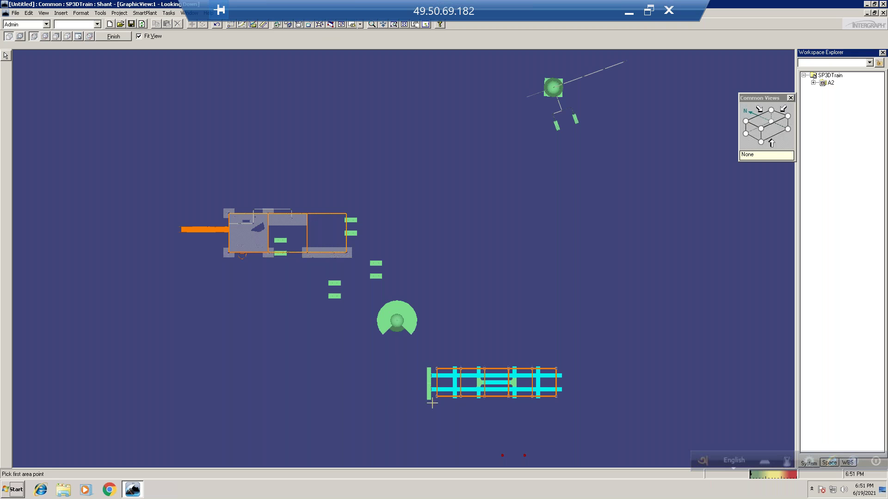
pyautogui.click(580, 358)
pyautogui.click(579, 358)
pyautogui.click(767, 126)
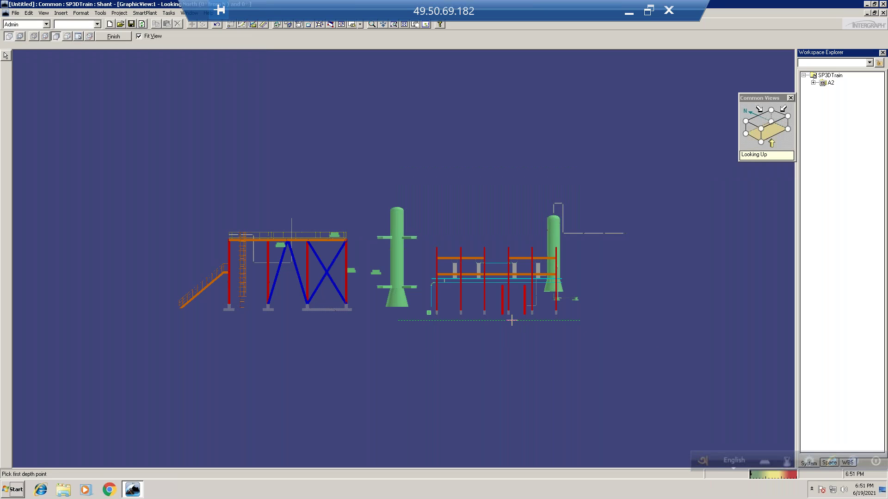
pyautogui.click(482, 233)
pyautogui.click(509, 321)
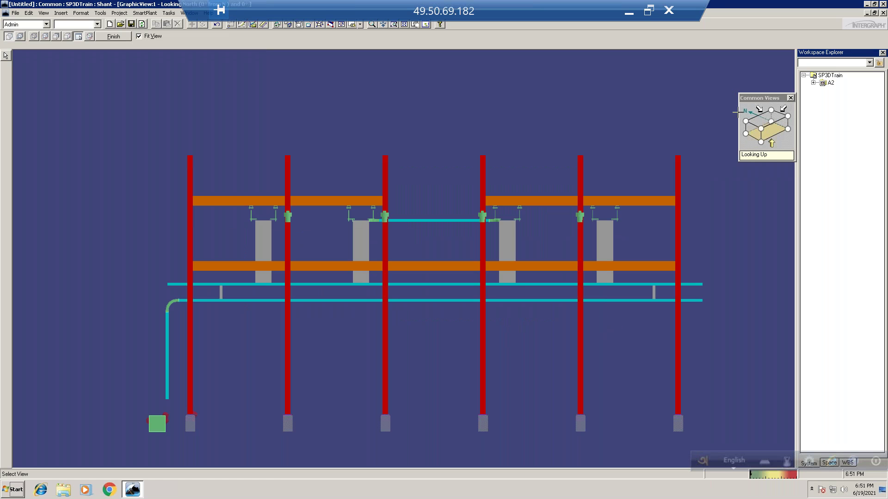
pyautogui.click(761, 135)
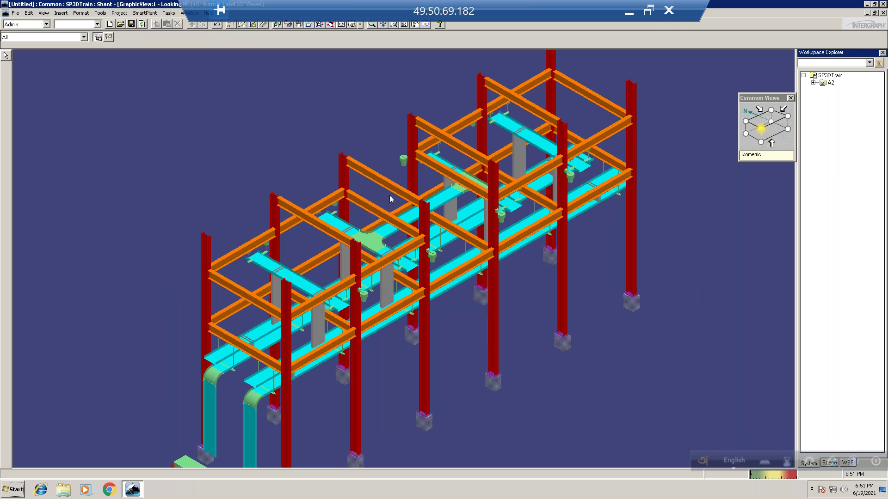
pyautogui.click(570, 169)
pyautogui.click(641, 158)
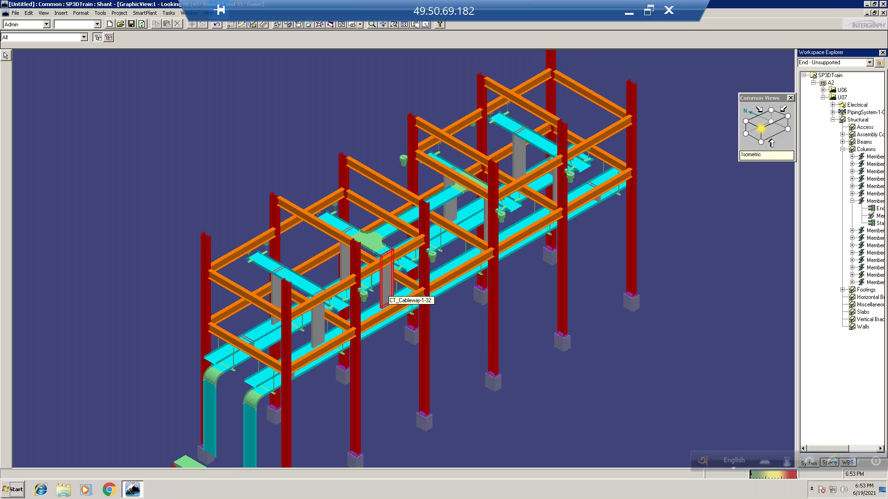
# Switch to the Grids task and on to the Structure task to examine their tools
pyautogui.click(168, 13)
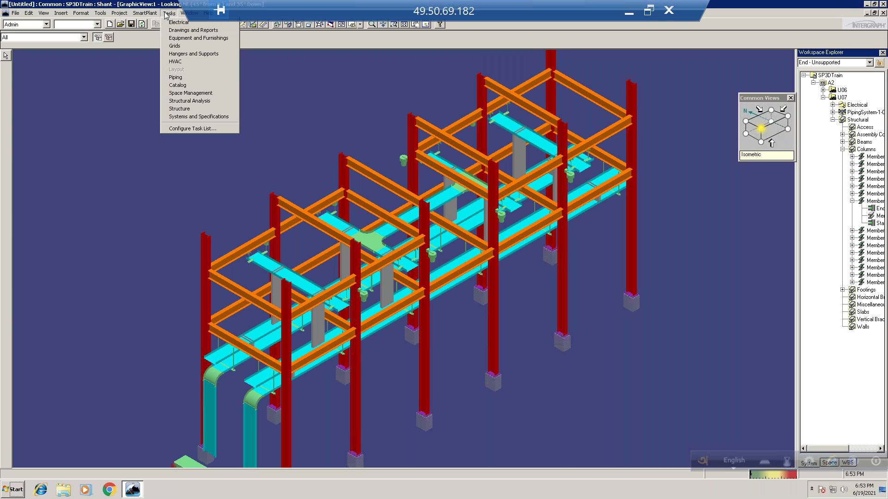
pyautogui.click(180, 46)
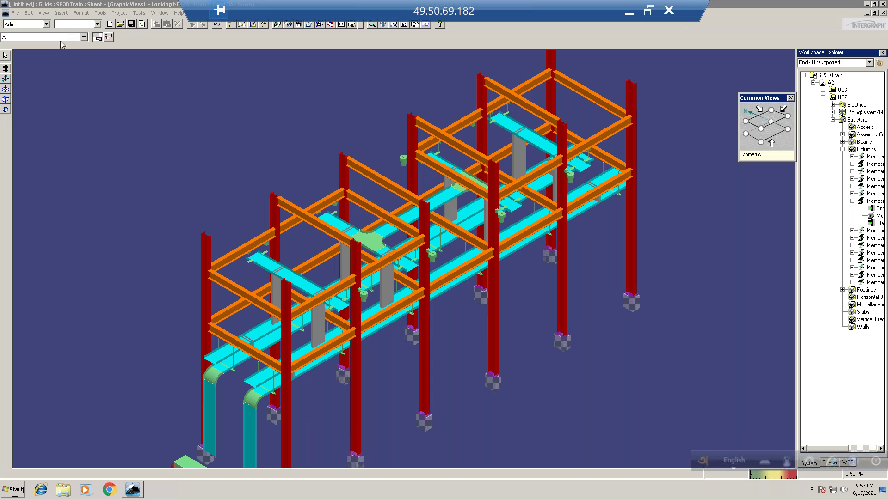
pyautogui.click(138, 14)
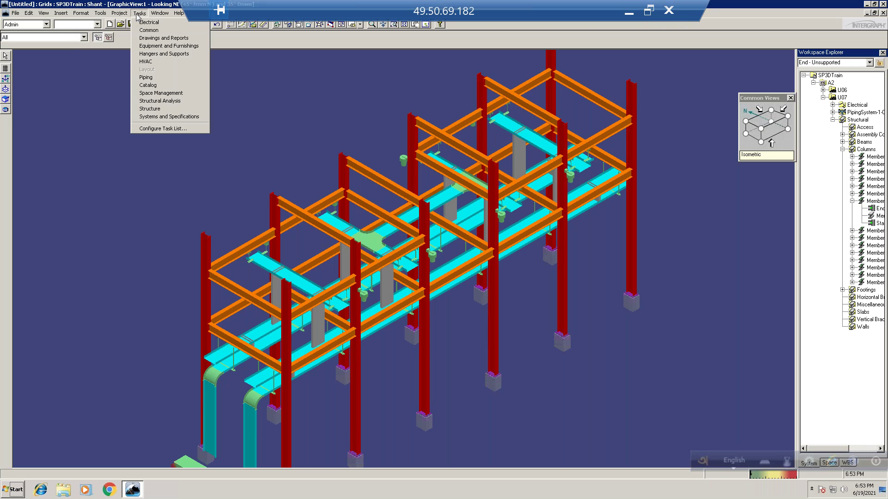
pyautogui.click(150, 109)
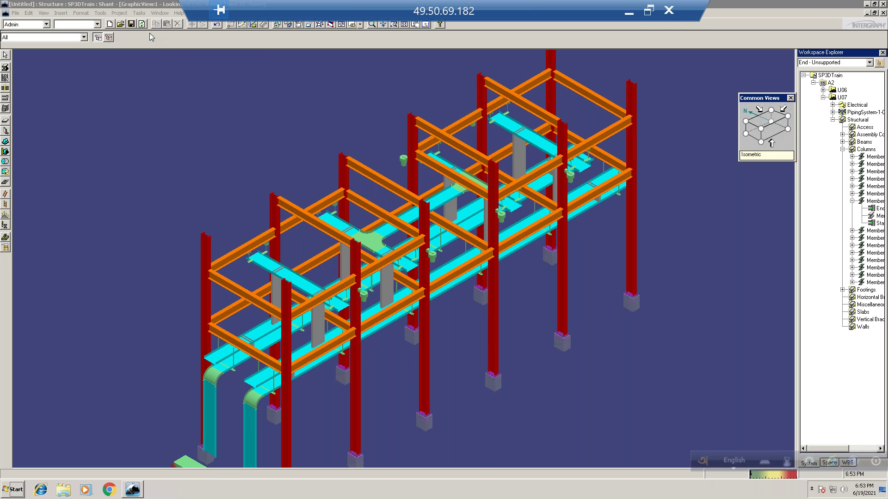
# Switch the session to the Equipment and Furnishings task
pyautogui.click(140, 14)
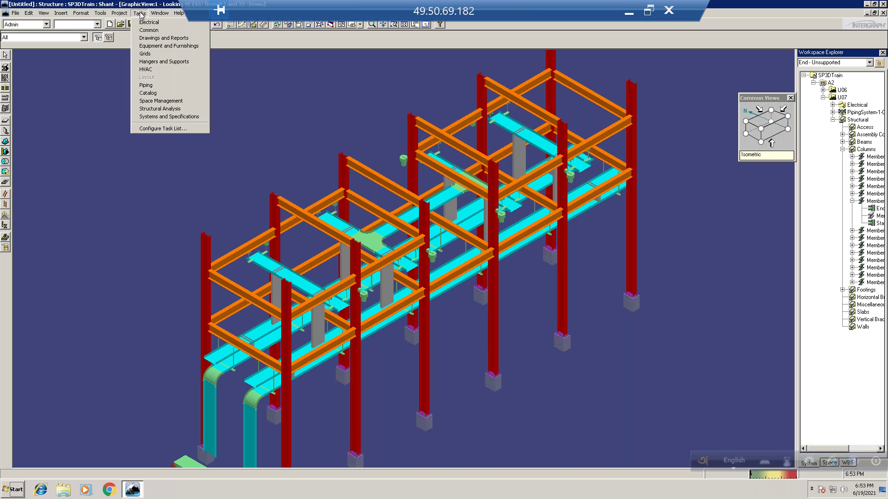
pyautogui.click(161, 48)
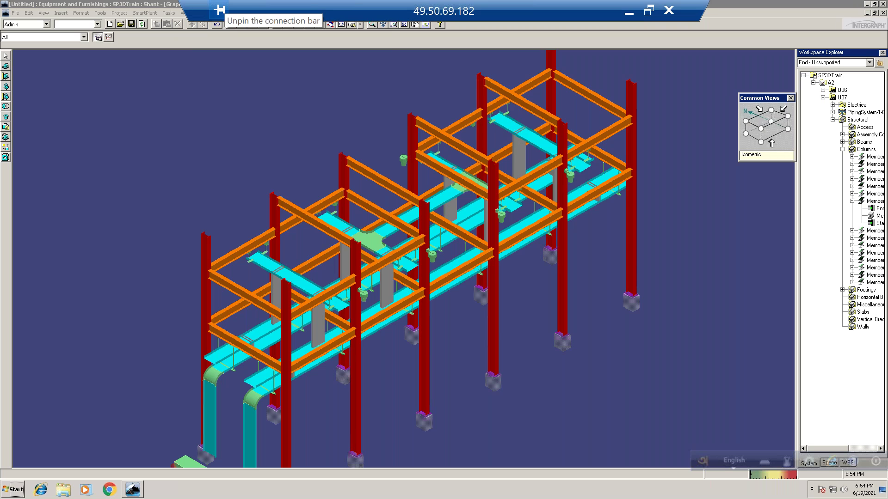
pyautogui.click(394, 24)
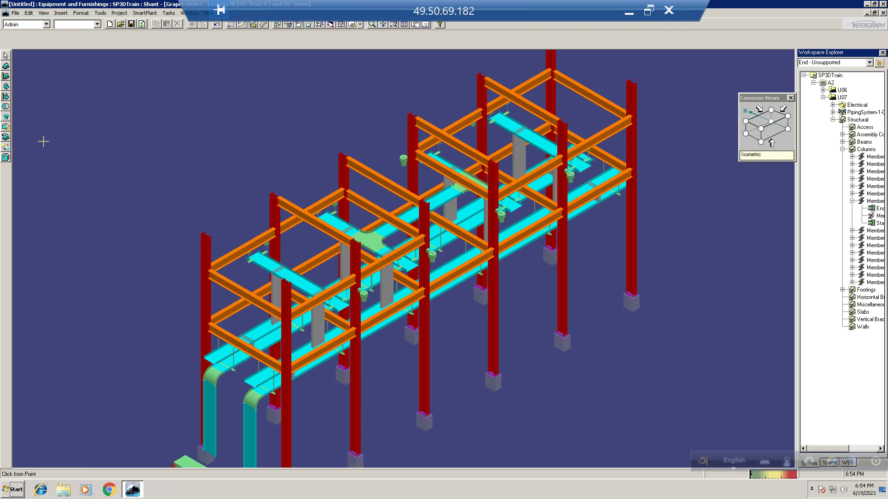
pyautogui.press('Escape')
# Browse the Electrical equipment categories in the equipment catalog and leave it without placing anything
pyautogui.click(6, 67)
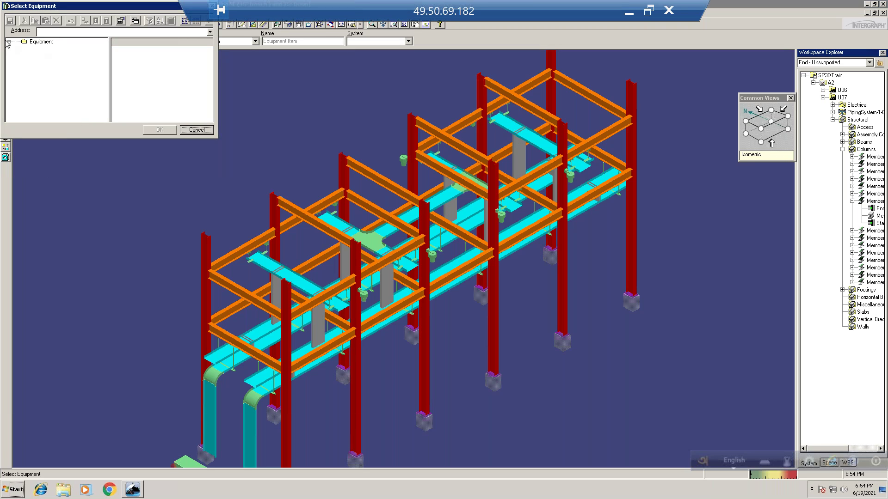
pyautogui.click(9, 42)
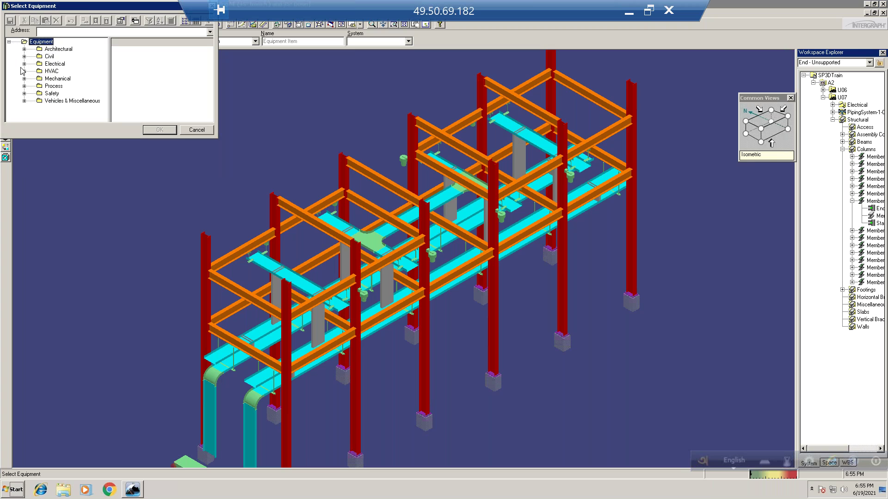
pyautogui.click(57, 64)
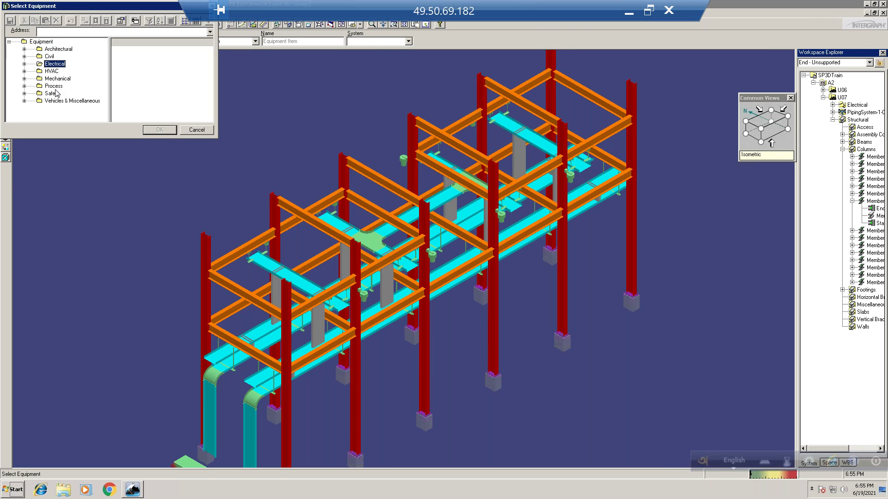
pyautogui.click(24, 63)
pyautogui.moveTo(49, 118); pyautogui.dragTo(63, 118)
pyautogui.moveTo(106, 63); pyautogui.dragTo(104, 99)
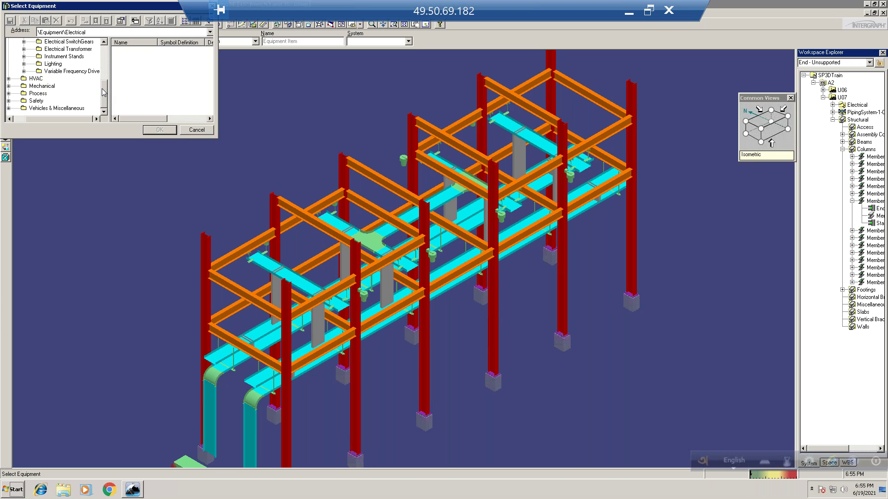
pyautogui.moveTo(104, 87); pyautogui.dragTo(104, 81)
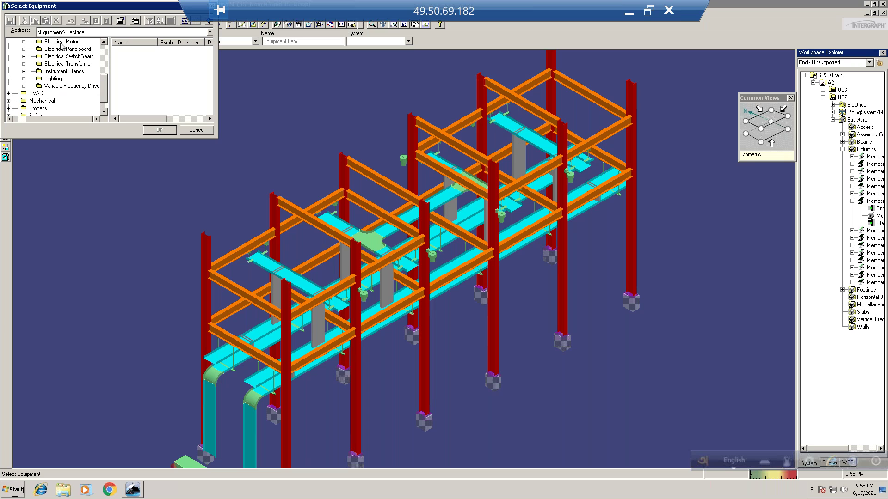
pyautogui.click(198, 131)
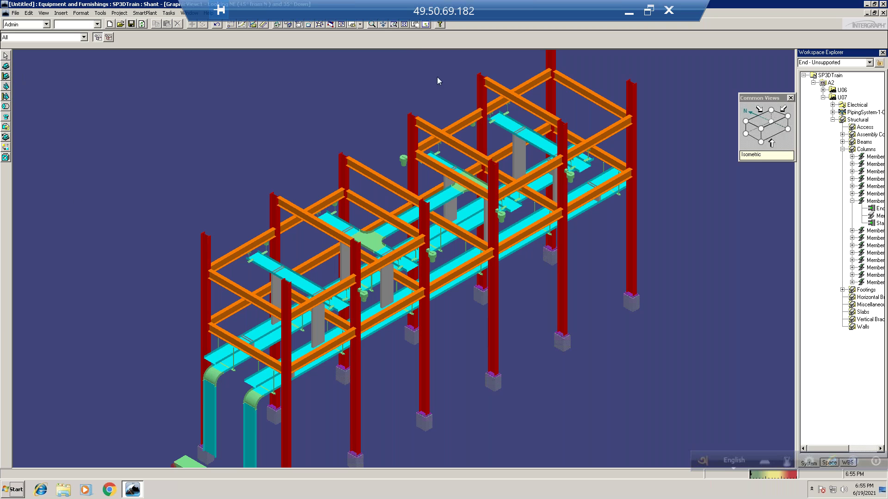
# Zoom in on the green light fixture attached to a column in the middle of the rack
pyautogui.click(393, 24)
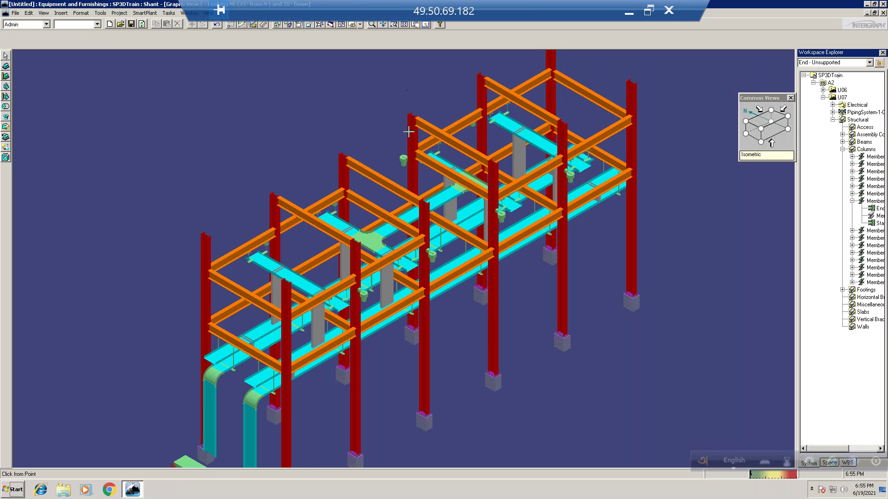
pyautogui.click(406, 236)
pyautogui.click(455, 273)
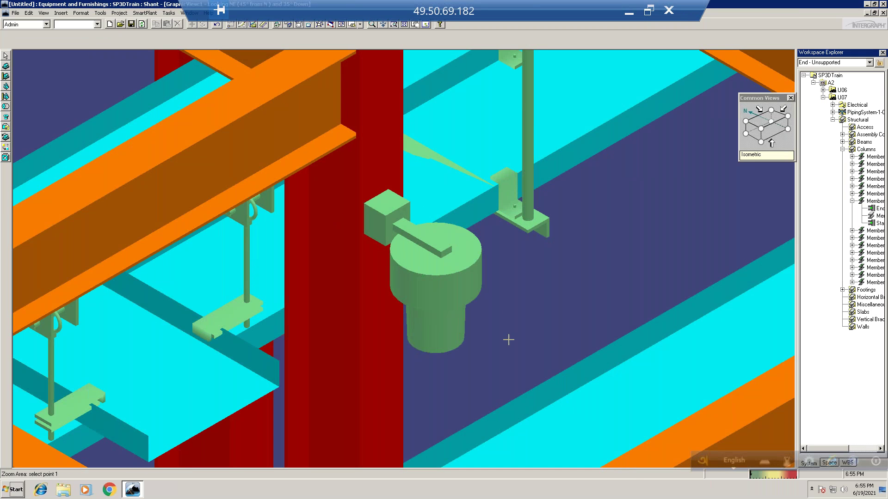
# Switch the session to the Electrical task with several bays of the cable tray rack in view
pyautogui.press('Escape')
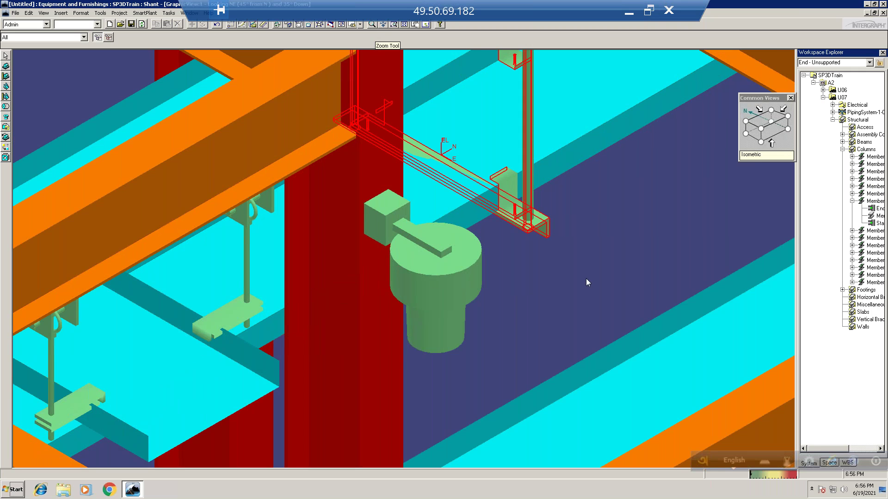
pyautogui.click(372, 24)
pyautogui.scroll(-1, 391, 68)
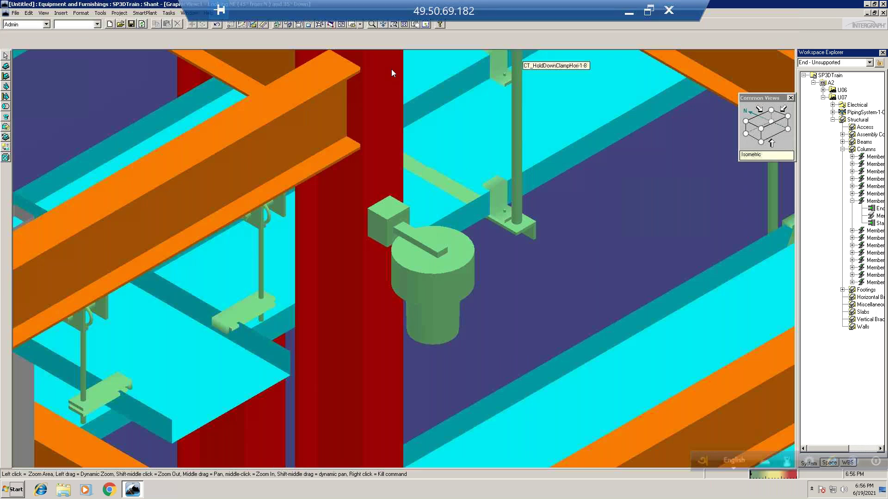
pyautogui.scroll(-5, 420, 408)
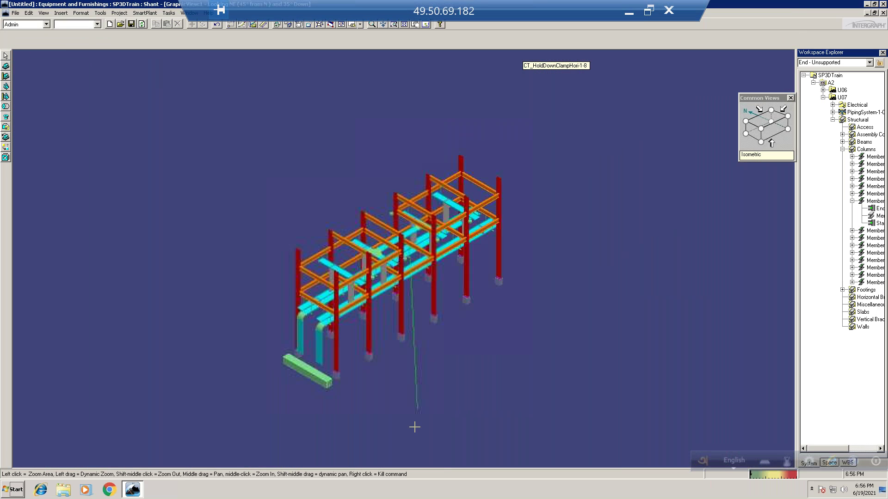
pyautogui.scroll(5, 426, 259)
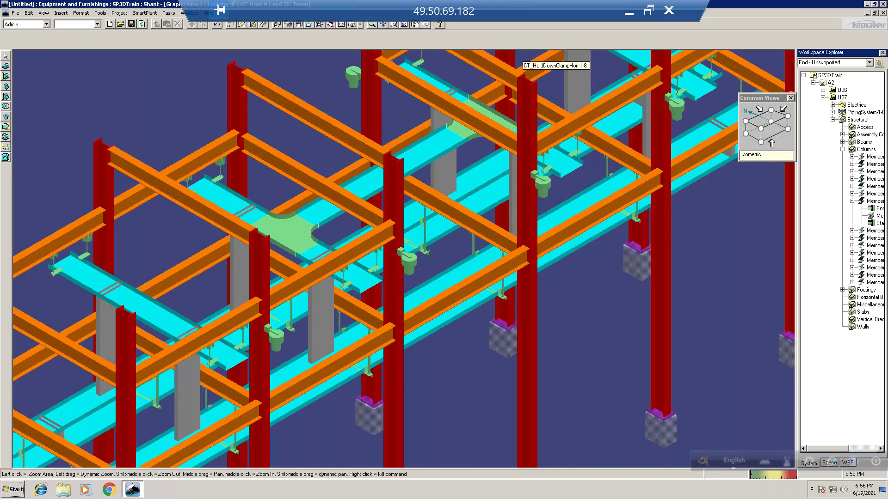
pyautogui.click(168, 13)
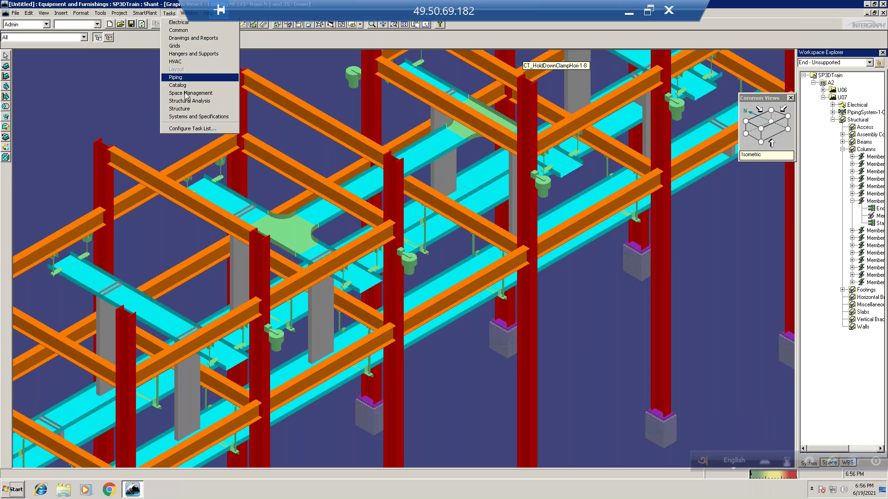
pyautogui.click(175, 31)
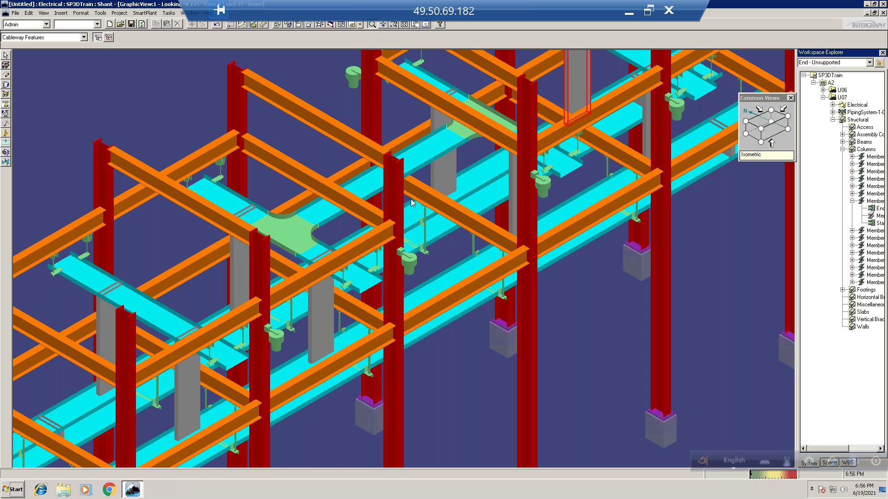
# Clear the clipping planes of the graphic view and bring the surrounding plant structures and equipment into view
pyautogui.click(371, 26)
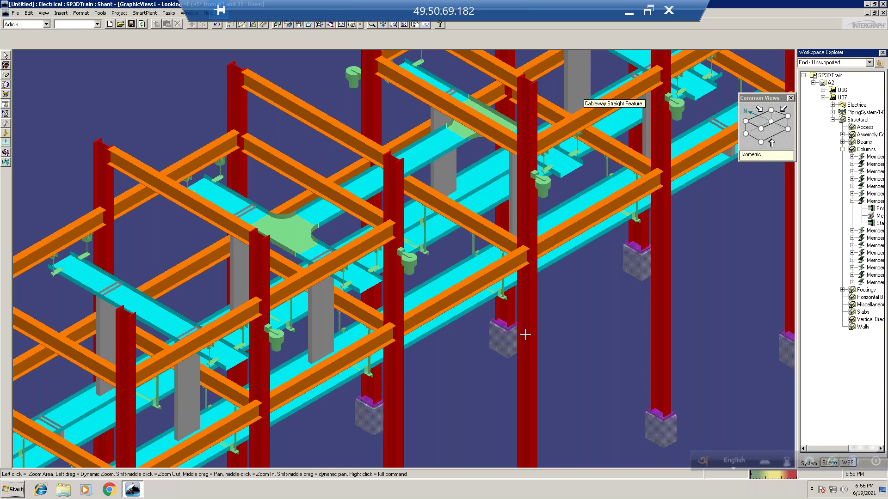
pyautogui.scroll(-3, 525, 334)
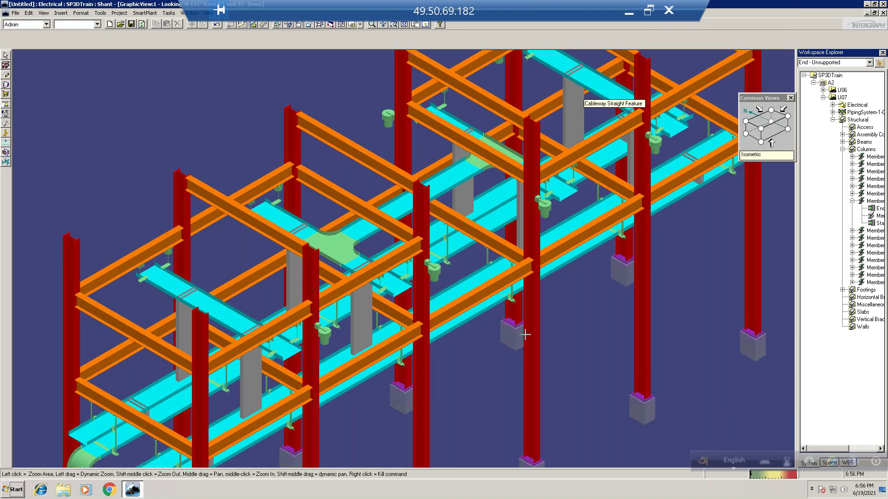
pyautogui.scroll(-6, 524, 334)
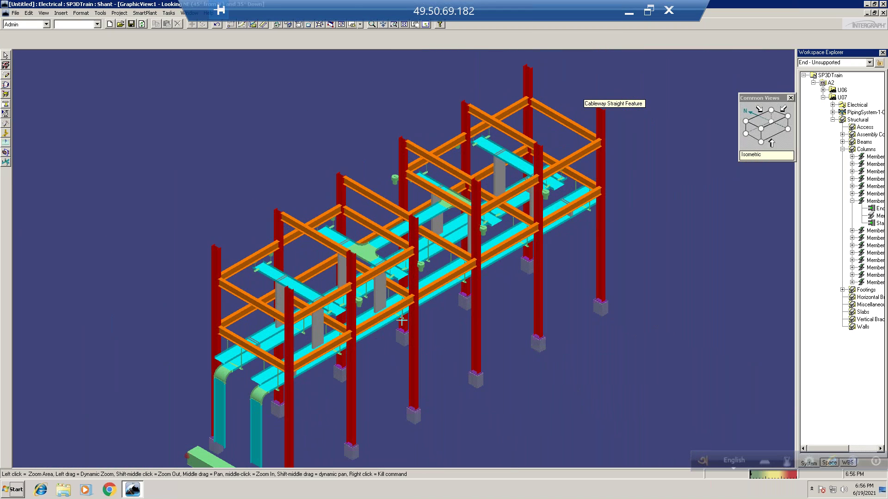
pyautogui.click(463, 375)
pyautogui.press('Escape')
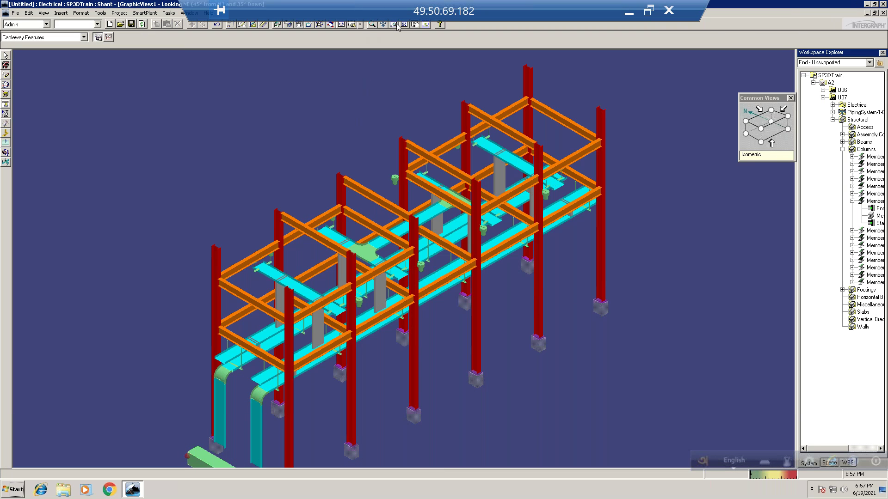
pyautogui.click(299, 27)
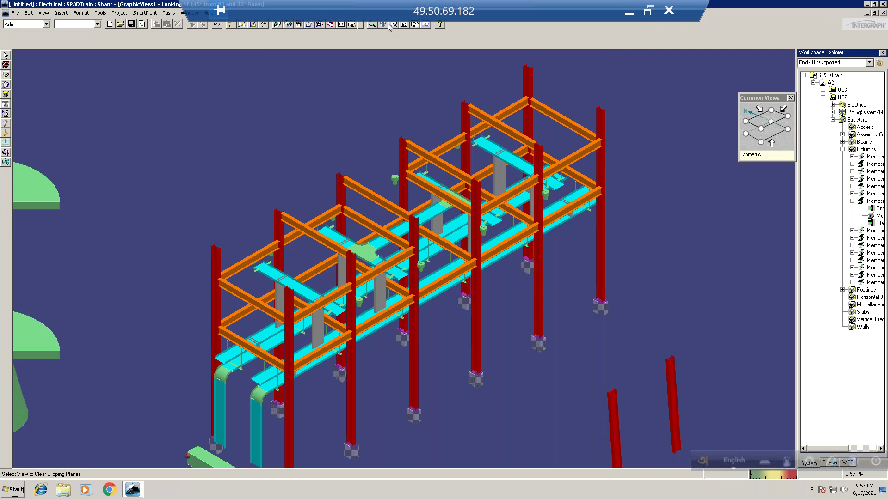
pyautogui.click(372, 25)
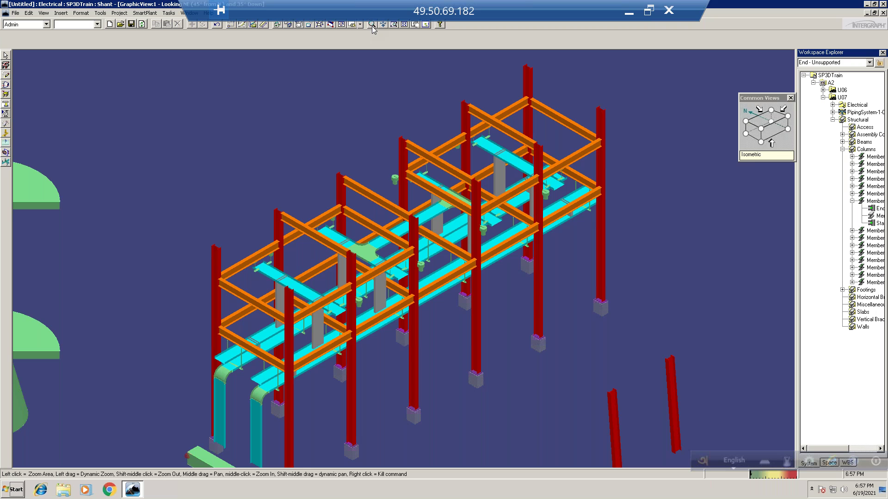
pyautogui.moveTo(374, 278); pyautogui.dragTo(396, 175)
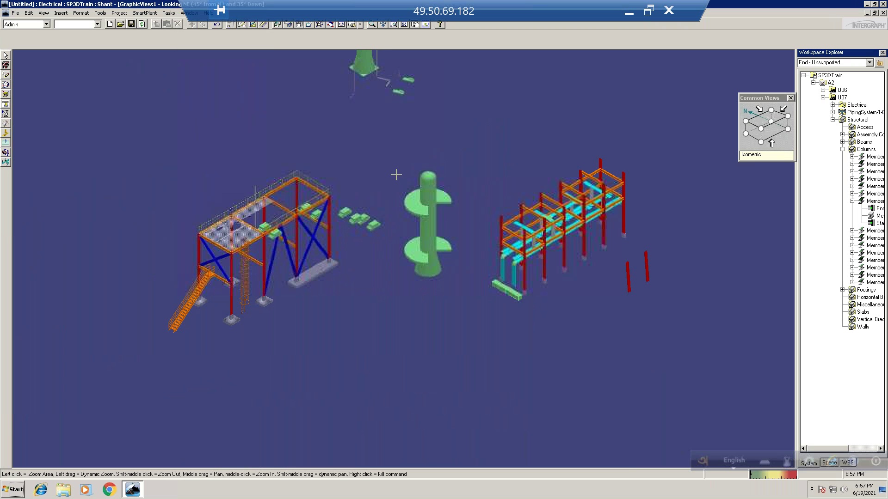
pyautogui.rightClick(541, 103)
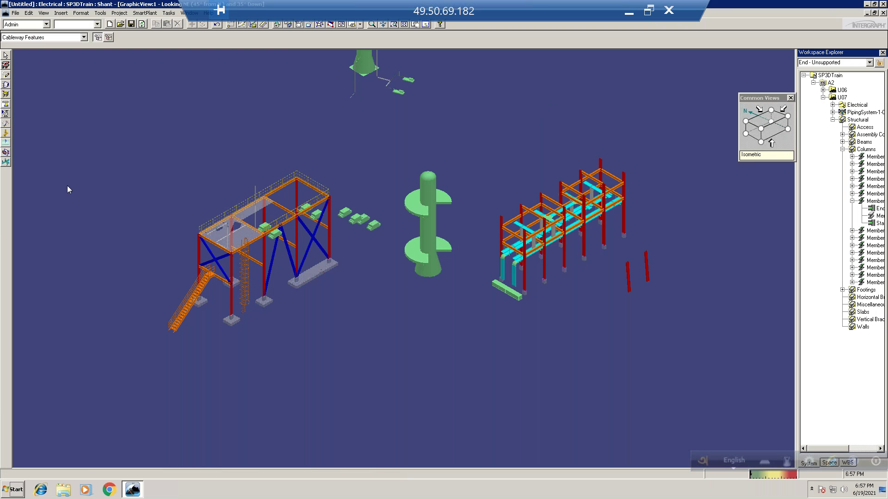
# Switch the session to the Hangers and Supports task
pyautogui.click(5, 56)
pyautogui.click(168, 13)
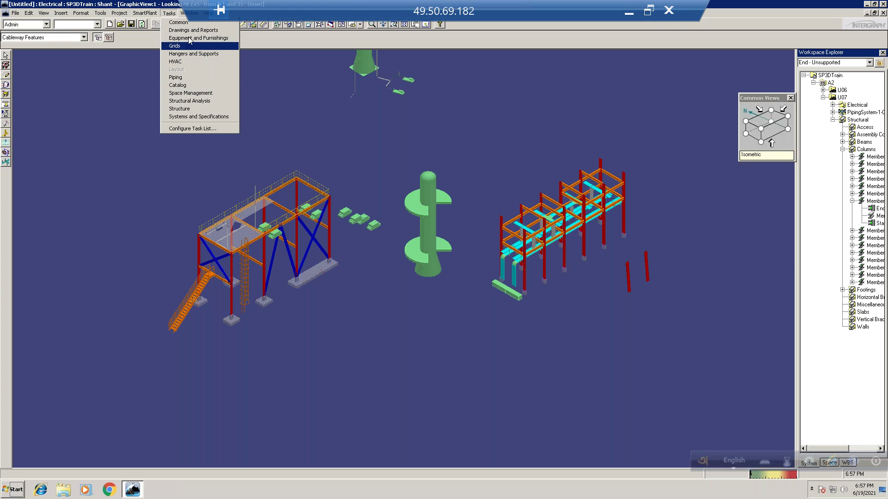
pyautogui.click(191, 54)
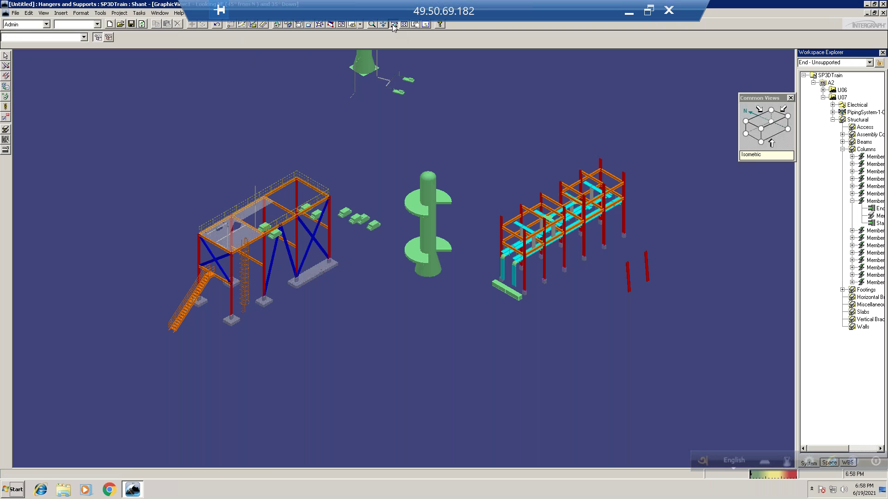
# Zoom in on the cable tray supports in the middle bays of the rack to examine them
pyautogui.click(393, 27)
pyautogui.click(571, 275)
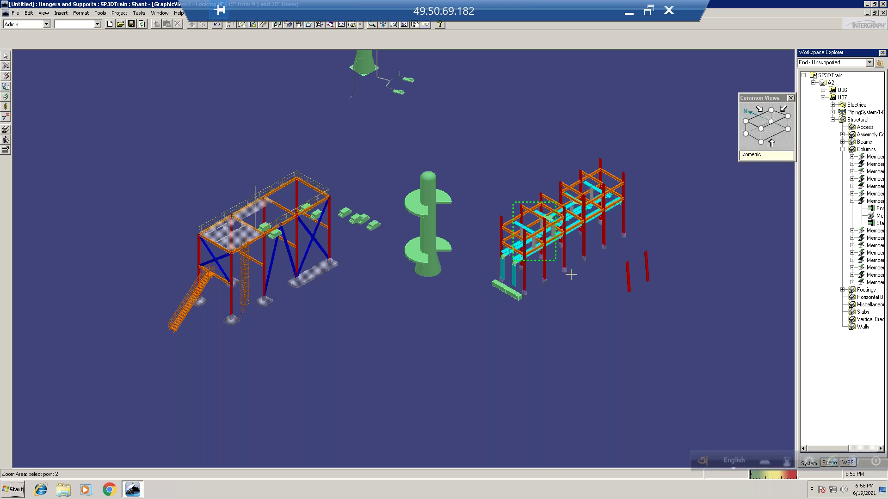
pyautogui.click(570, 275)
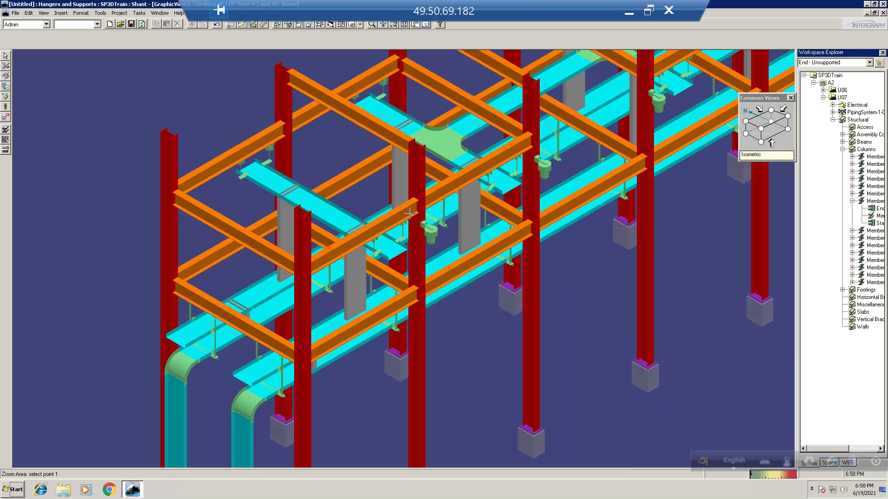
pyautogui.click(546, 85)
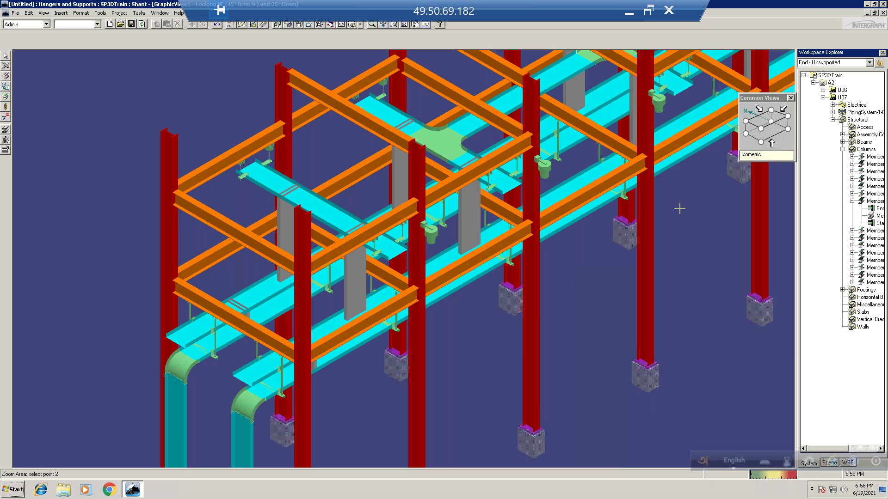
pyautogui.click(701, 243)
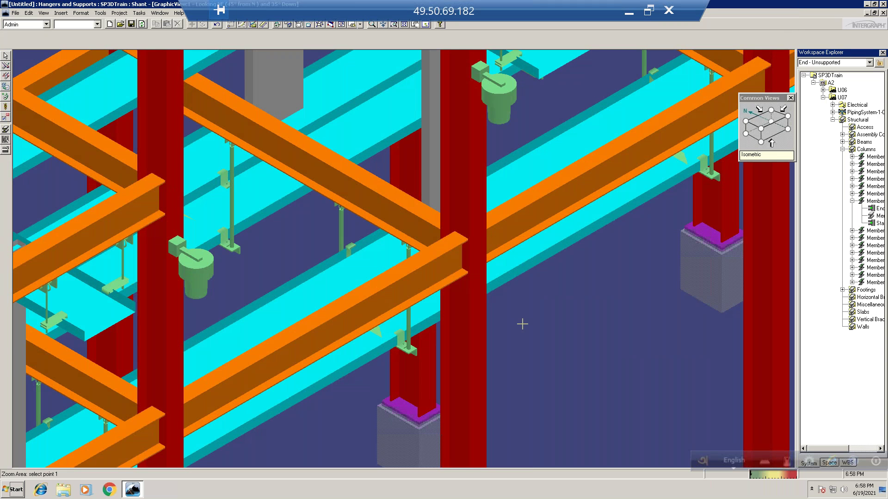
pyautogui.rightClick(250, 262)
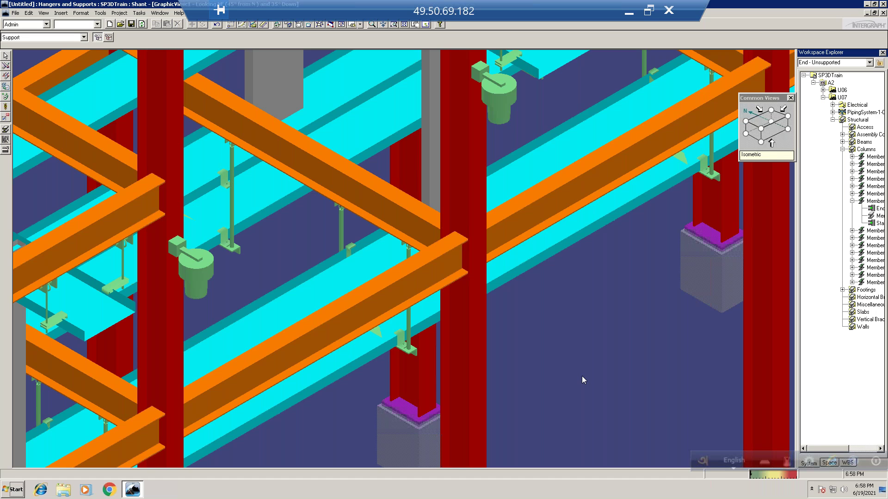
# Switch the session to the Drawings and Reports task
pyautogui.click(139, 13)
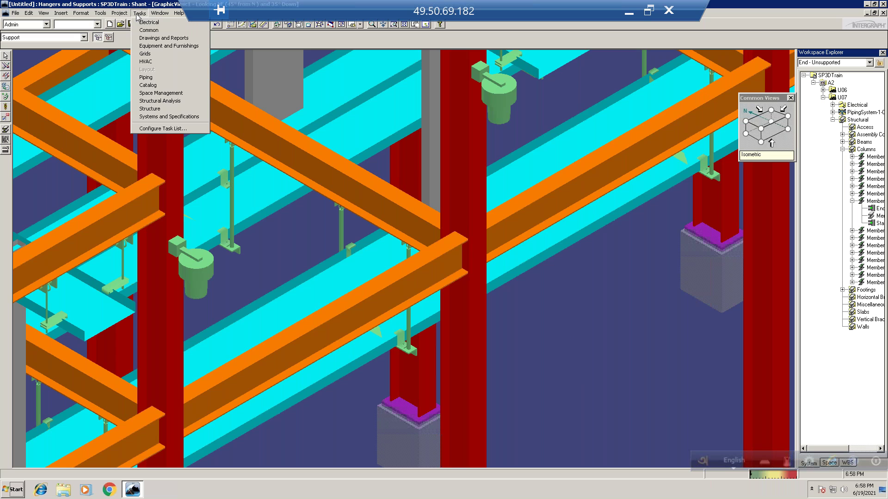
pyautogui.click(164, 38)
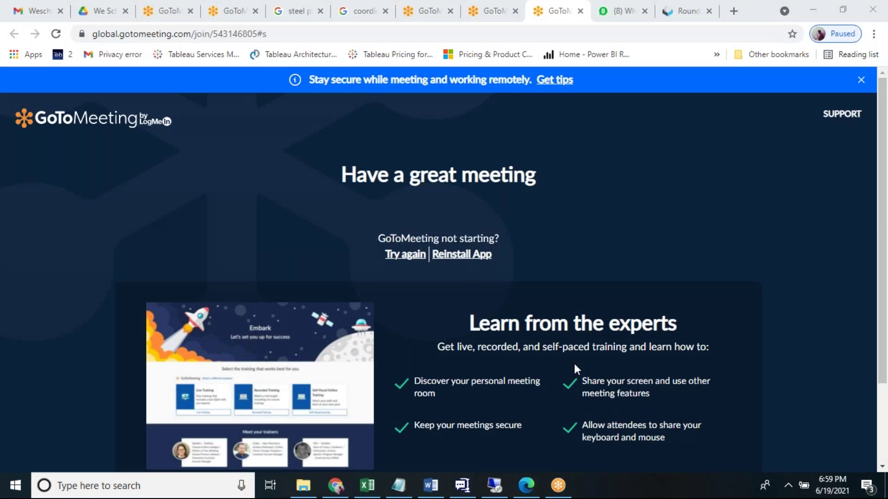
# Switch to Microsoft Edge and examine the equipment plan and the general site view in Sample project.pdf
pyautogui.click(534, 480)
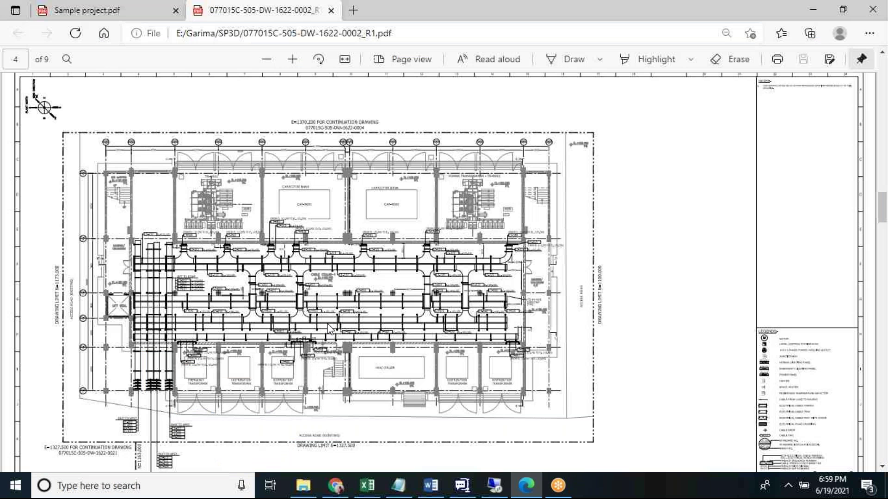
pyautogui.click(152, 2)
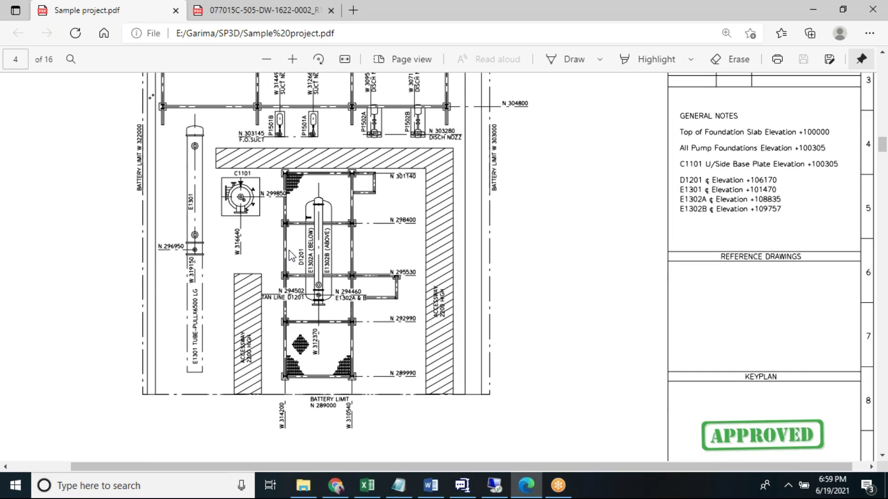
pyautogui.scroll(-4, 290, 255)
pyautogui.scroll(4, 274, 216)
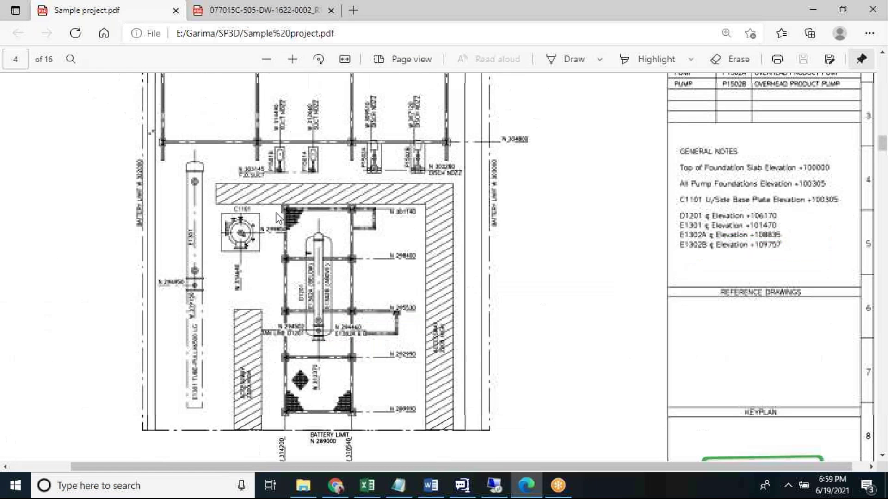
pyautogui.click(207, 2)
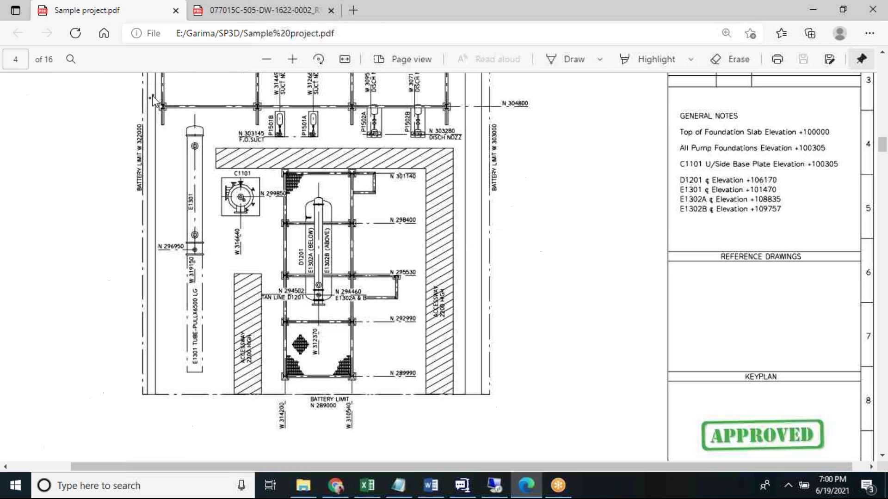
pyautogui.click(119, 7)
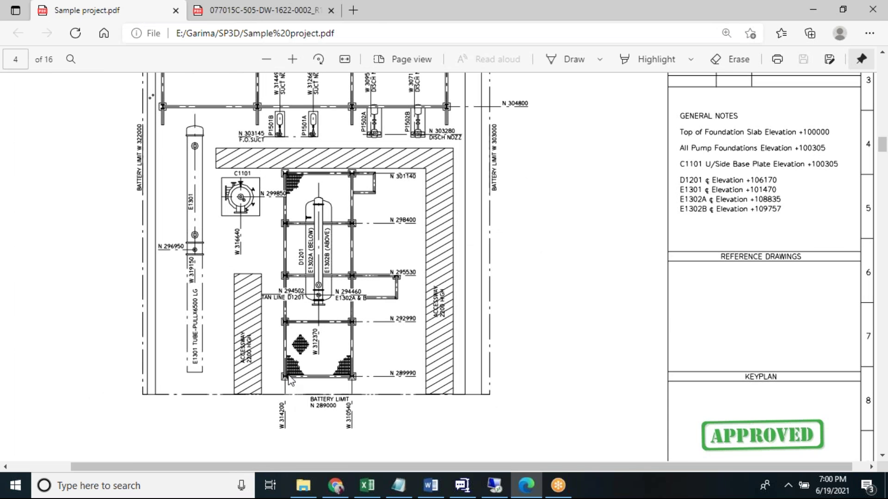
pyautogui.scroll(10, 357, 326)
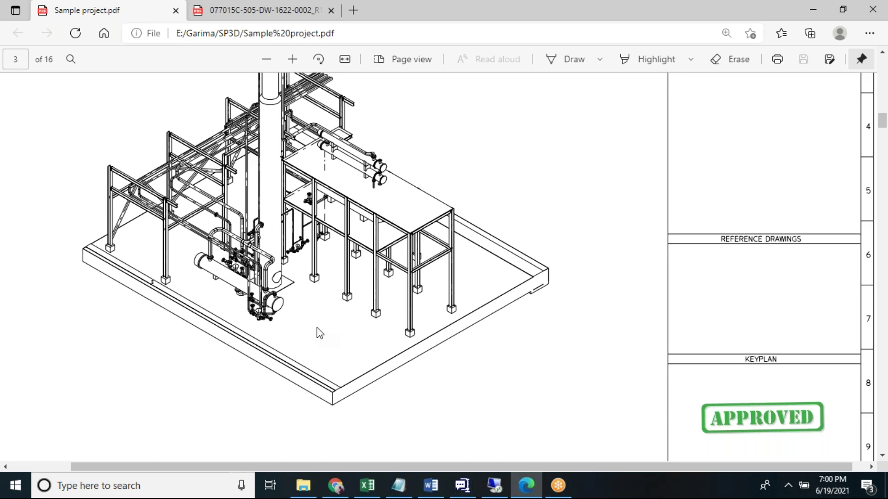
pyautogui.scroll(-5, 317, 327)
# Look through the cable tray plans from page 4 to page 6 of 077015C-505-DW-1622-0002_R1.pdf
pyautogui.click(221, 10)
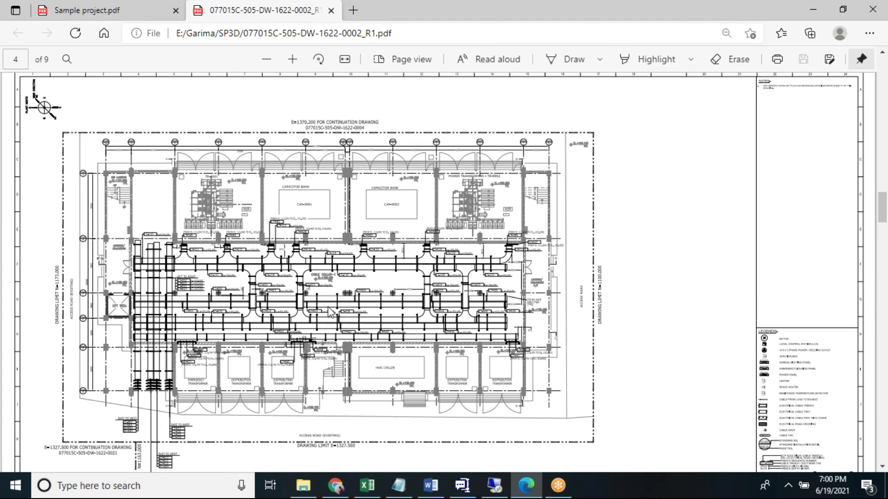
pyautogui.scroll(-10, 328, 312)
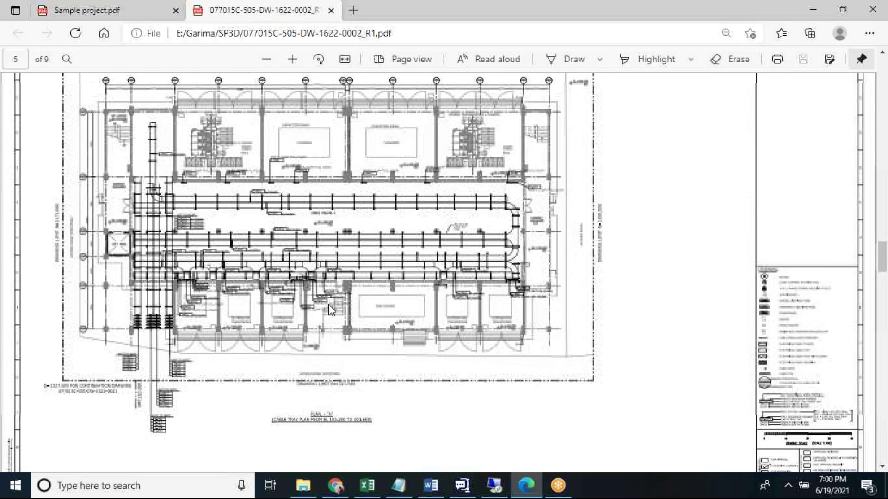
pyautogui.scroll(-10, 329, 305)
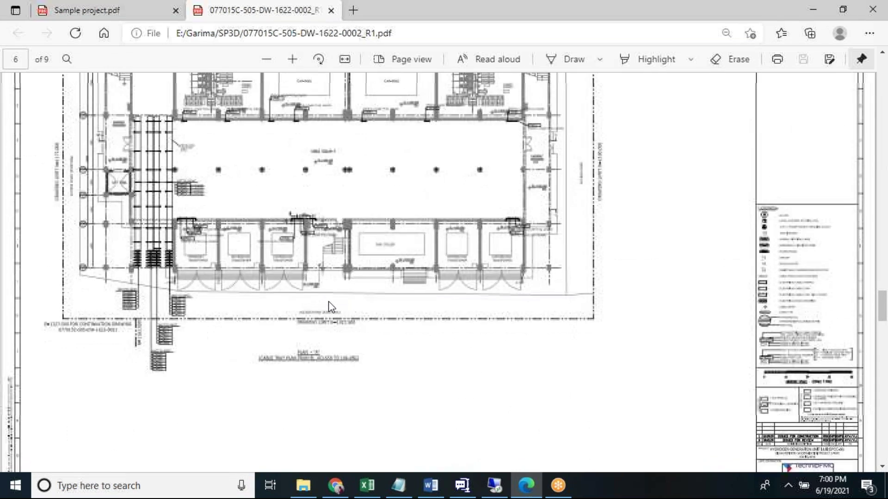
pyautogui.scroll(-5, 331, 307)
# Return to Sample project.pdf and examine the isometric general site view on page 3
pyautogui.click(160, 10)
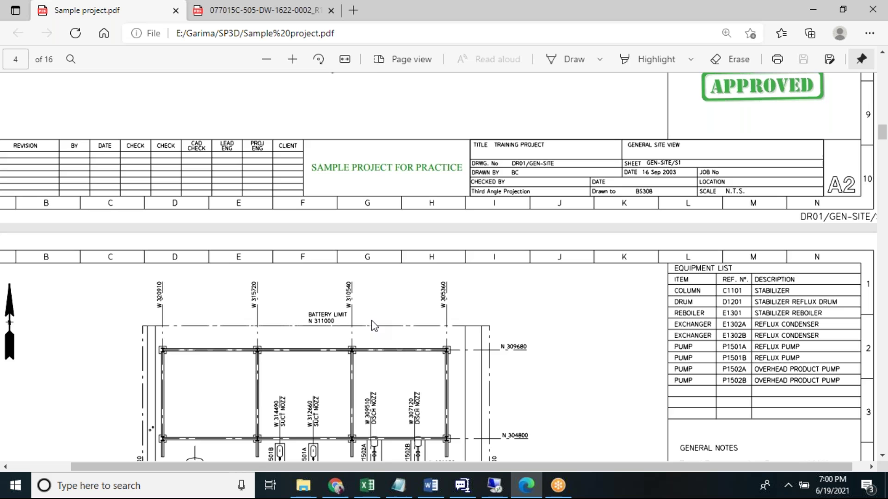
pyautogui.scroll(3, 374, 325)
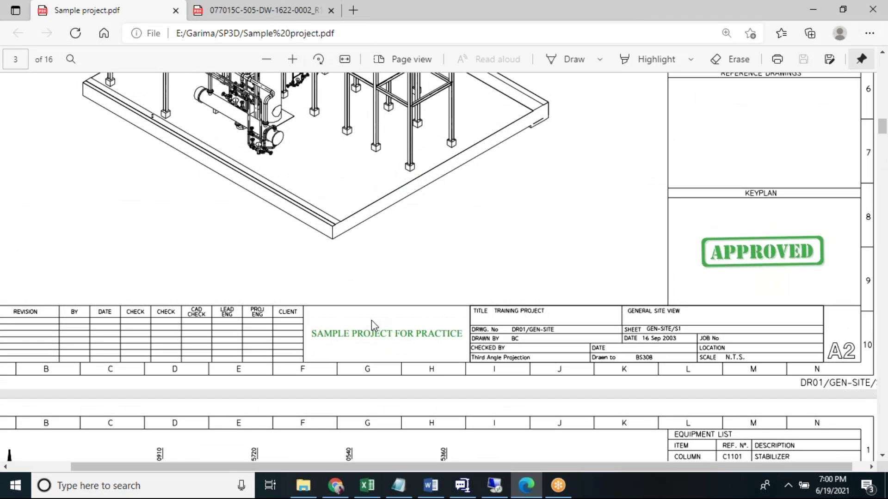
pyautogui.scroll(6, 370, 320)
pyautogui.scroll(-3, 371, 320)
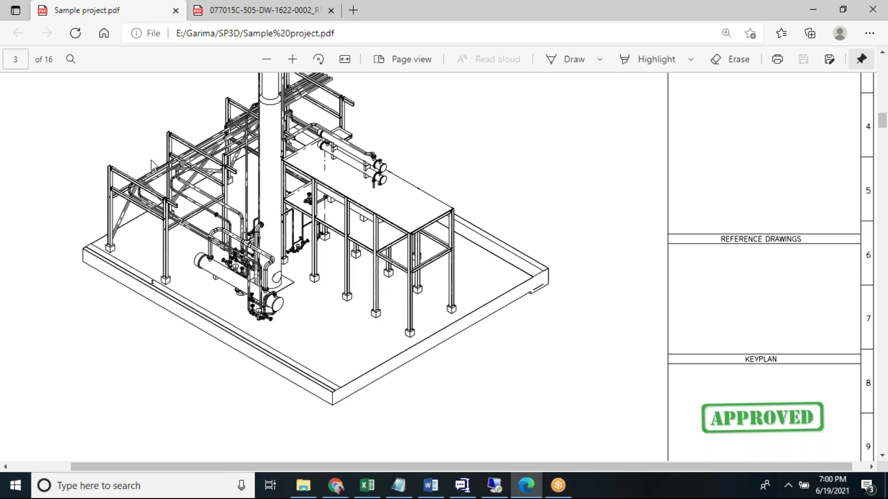
# Look through the cable tray plan and section drawings on pages 7 to 9 of 077015C-505-DW-1622-0002_R1.pdf
pyautogui.scroll(-5, 157, 217)
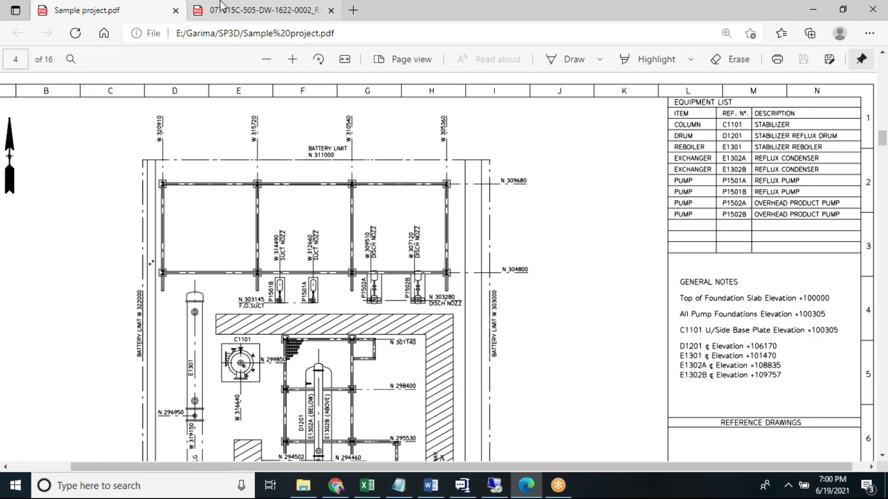
pyautogui.click(221, 6)
pyautogui.scroll(-5, 261, 202)
pyautogui.scroll(4, 262, 201)
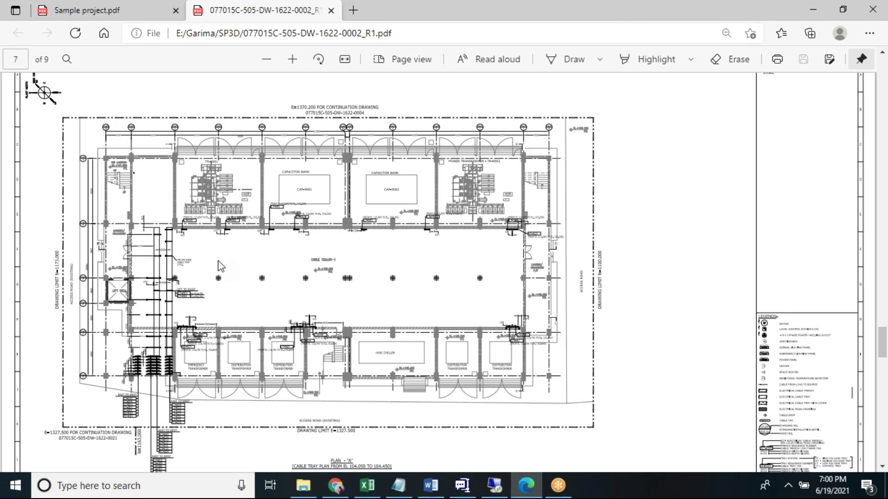
pyautogui.scroll(-10, 222, 265)
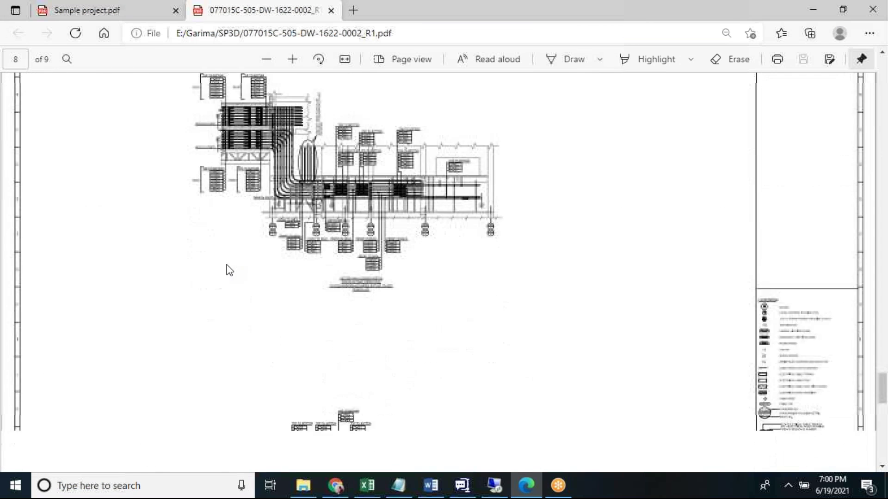
pyautogui.scroll(4, 232, 223)
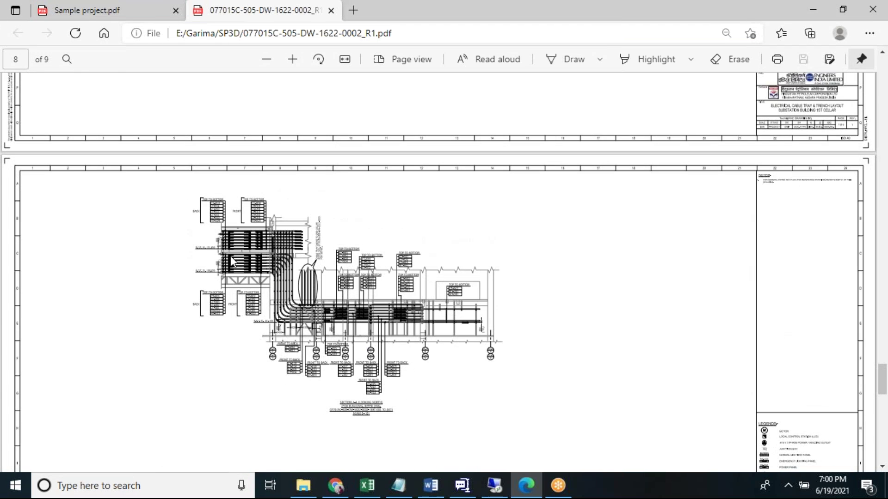
pyautogui.scroll(-10, 365, 369)
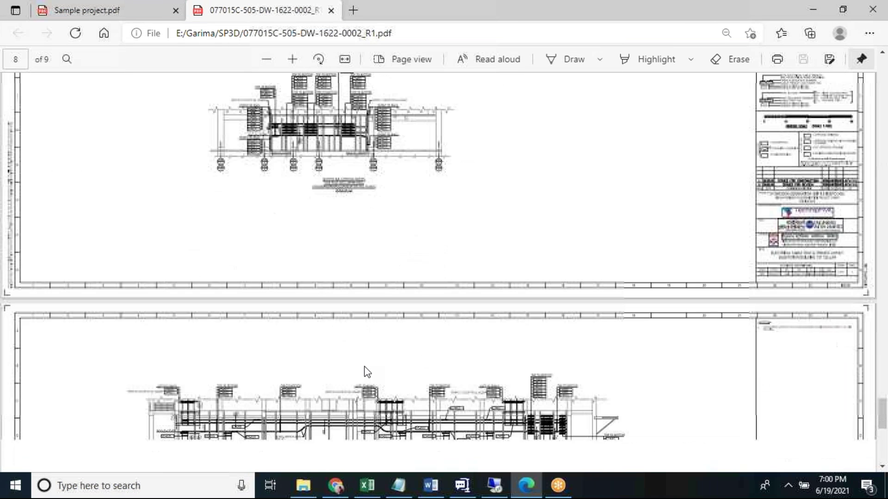
pyautogui.scroll(-10, 367, 371)
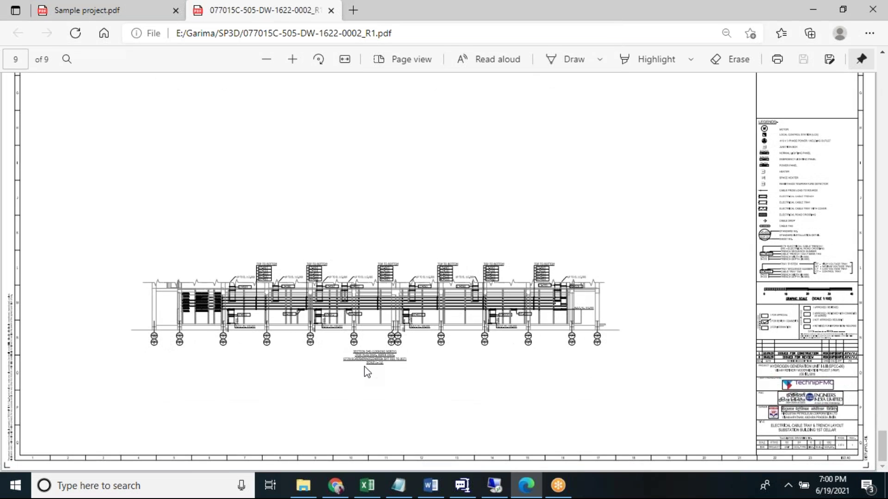
pyautogui.scroll(6, 365, 370)
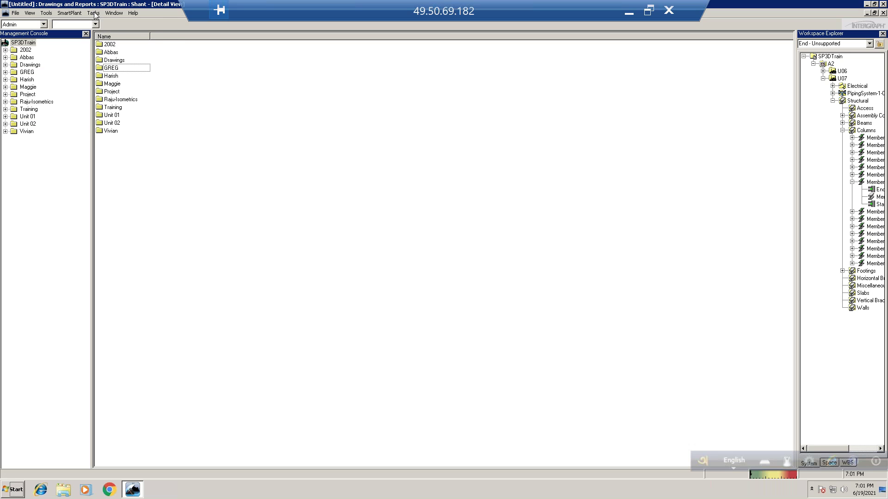
# Return to the SmartPlant 3D remote session and switch it to the Structure task
pyautogui.click(94, 13)
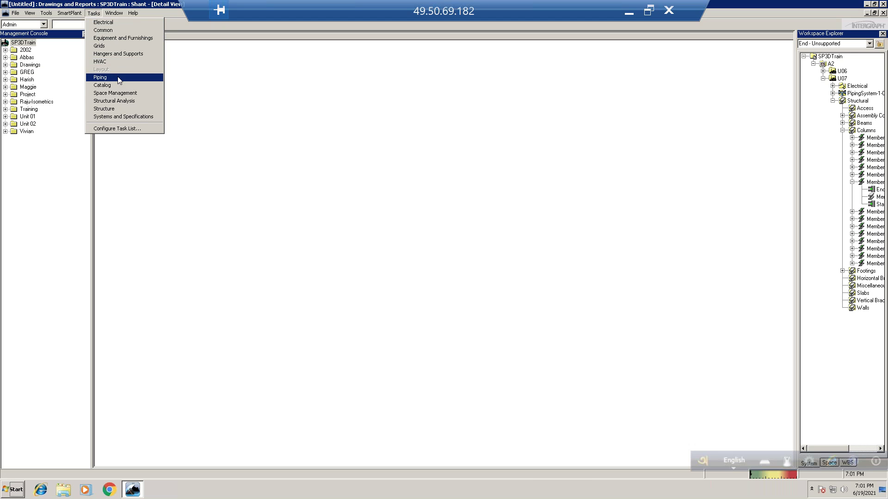
pyautogui.click(125, 112)
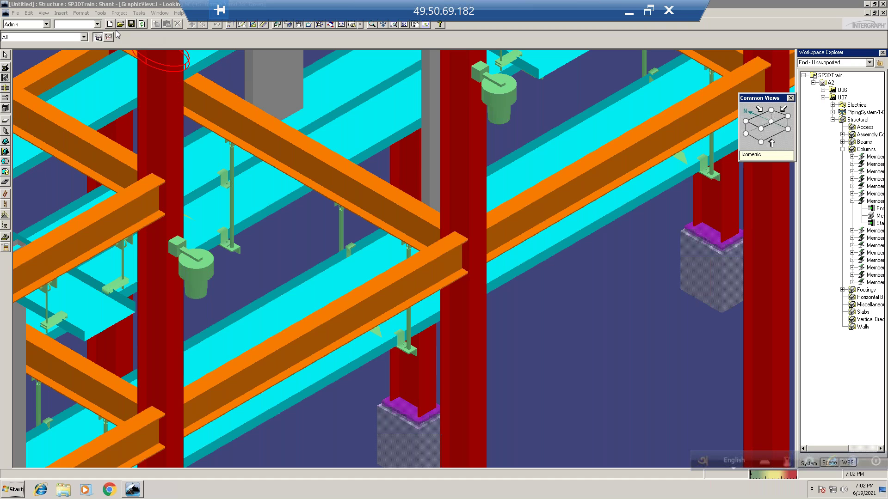
# Browse the Electrical report templates among the catalog reports of the Run Report command, and close it without running a report
pyautogui.click(99, 12)
pyautogui.click(98, 12)
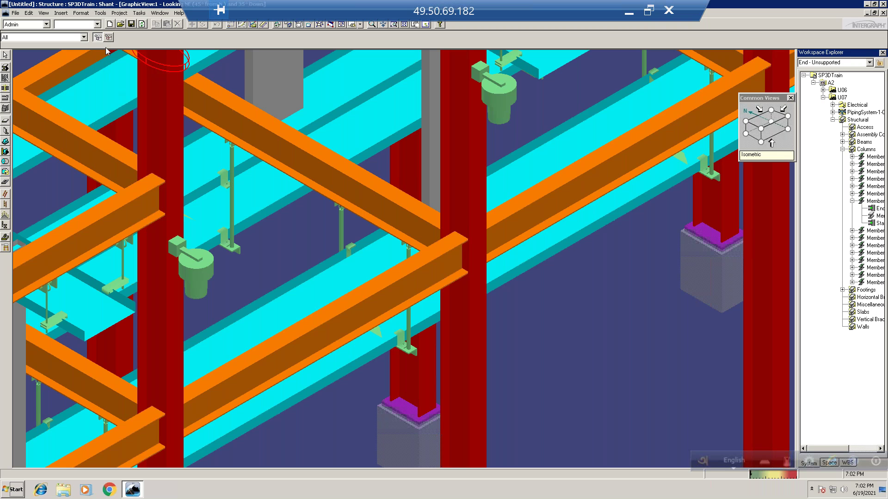
pyautogui.click(99, 13)
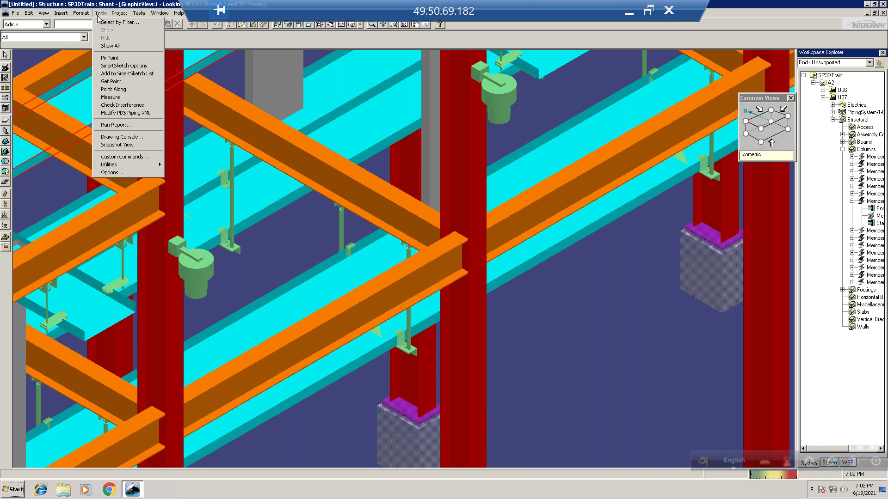
pyautogui.click(113, 125)
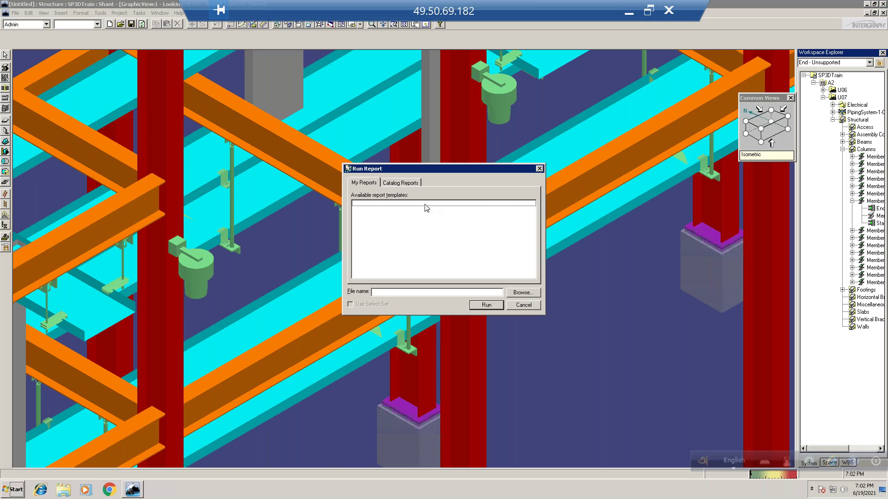
pyautogui.click(408, 184)
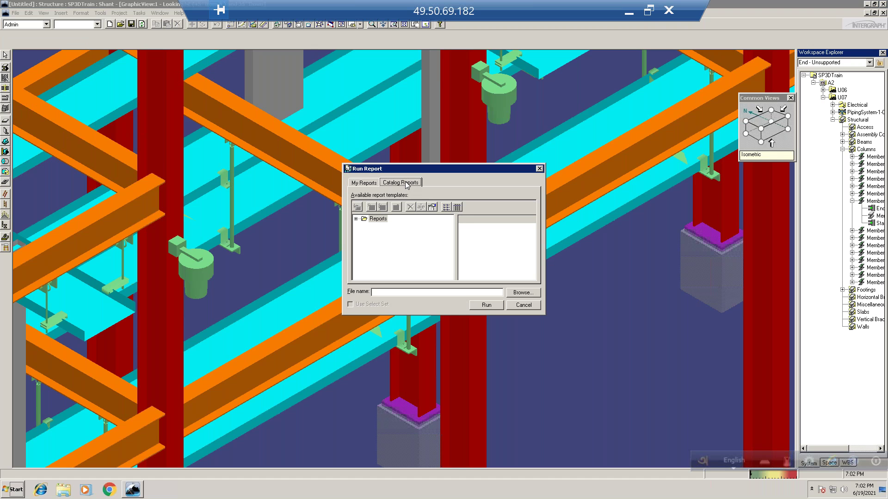
pyautogui.click(356, 219)
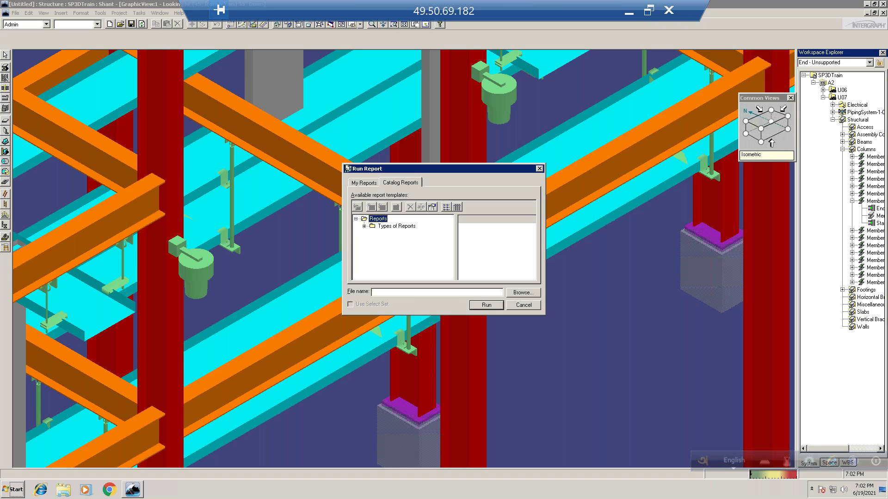
pyautogui.click(364, 227)
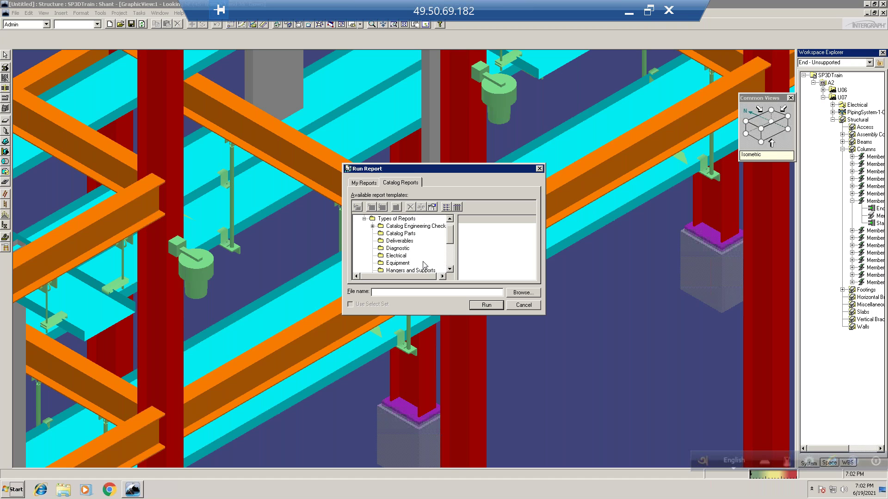
pyautogui.click(397, 256)
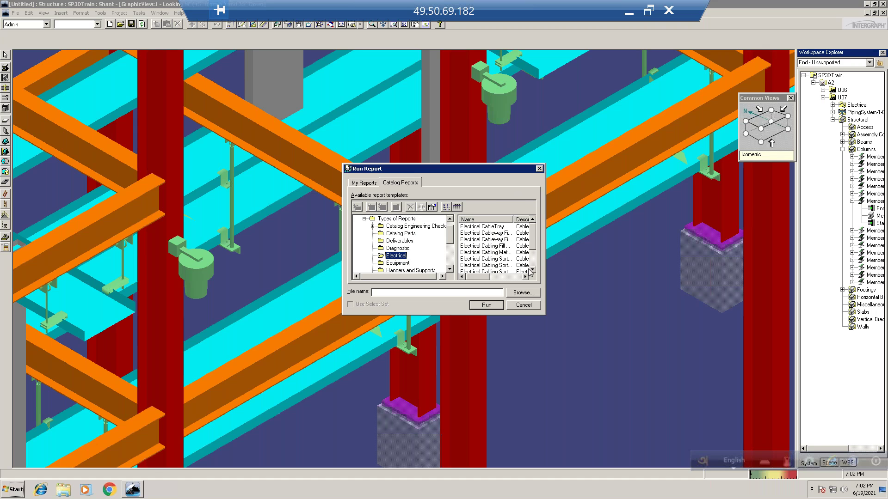
pyautogui.click(513, 307)
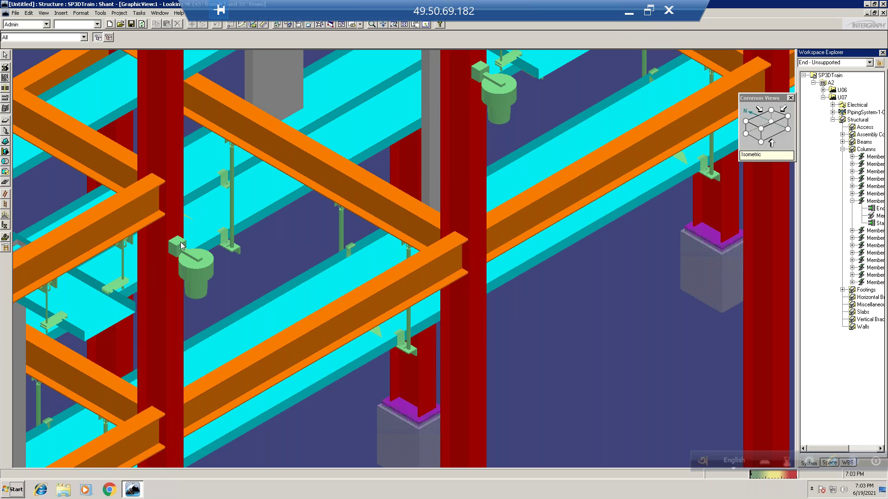
pyautogui.click(163, 244)
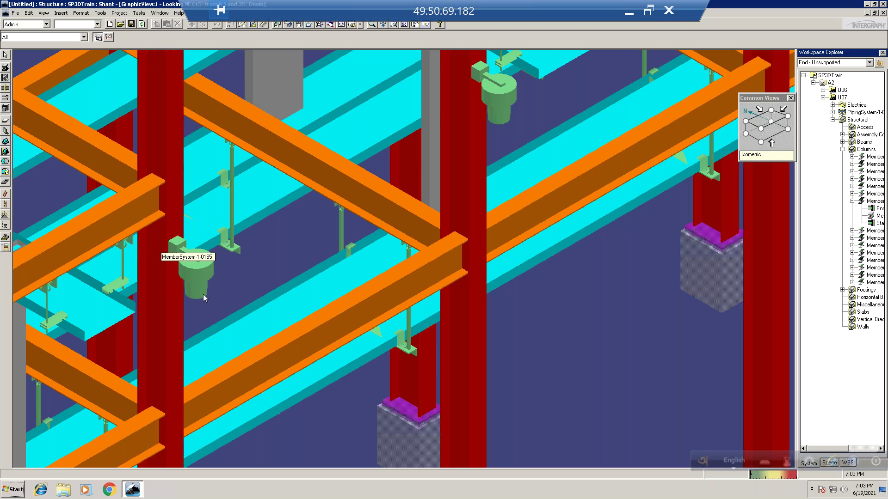
pyautogui.click(200, 267)
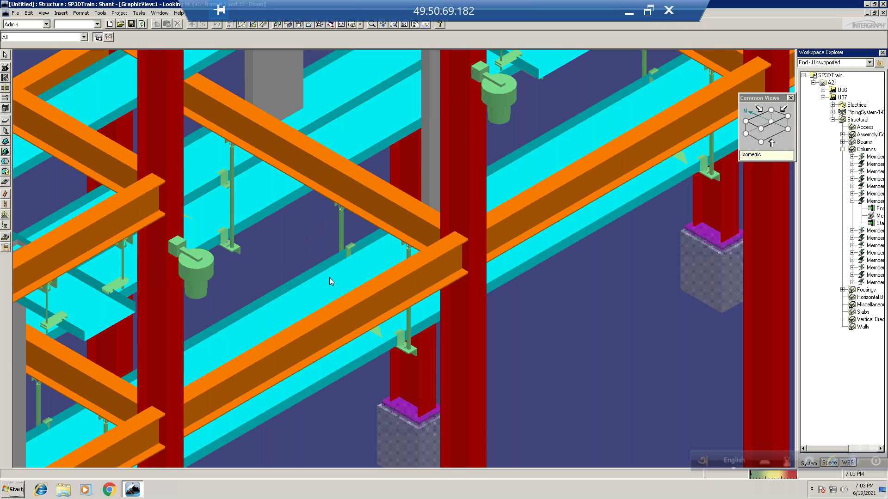
pyautogui.click(101, 13)
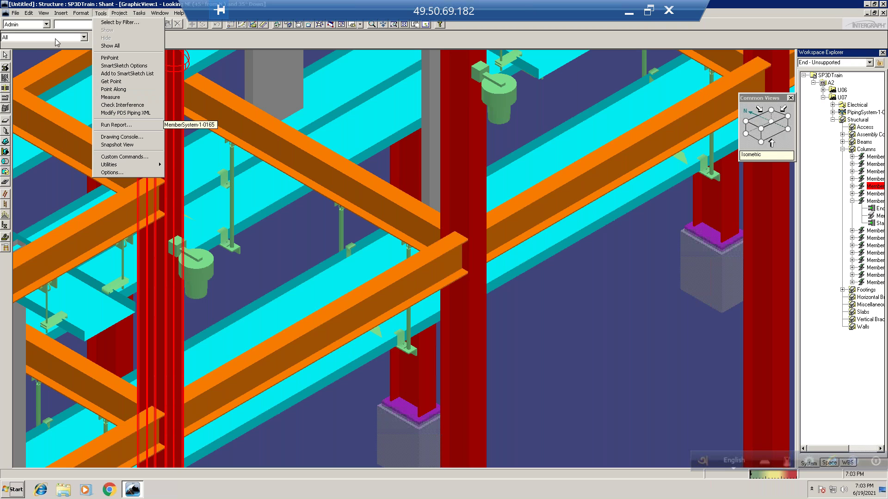
pyautogui.moveTo(44, 13)
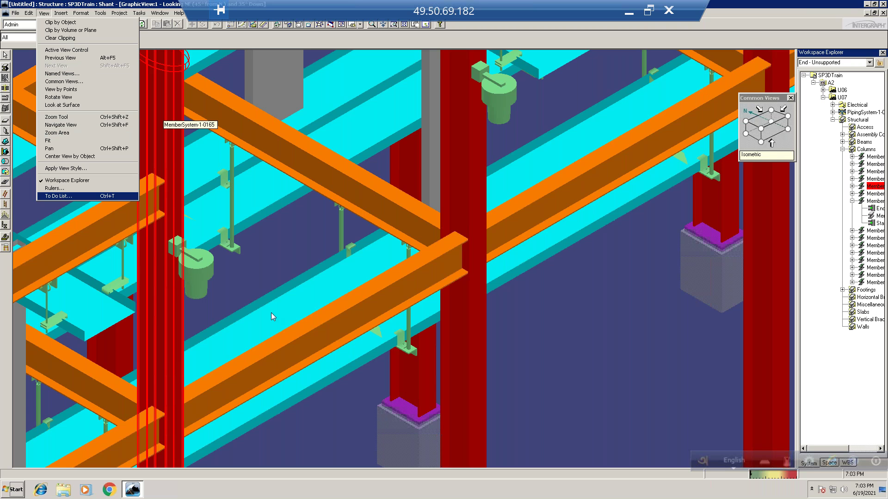
pyautogui.click(340, 402)
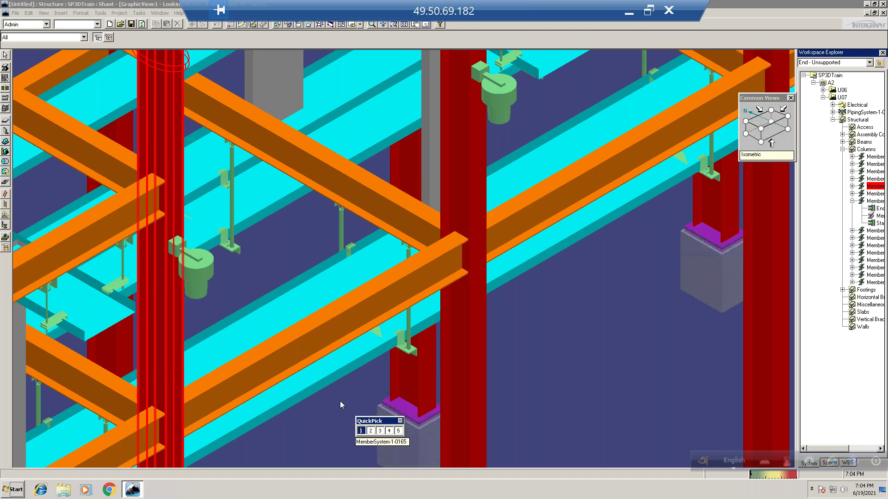
pyautogui.click(400, 422)
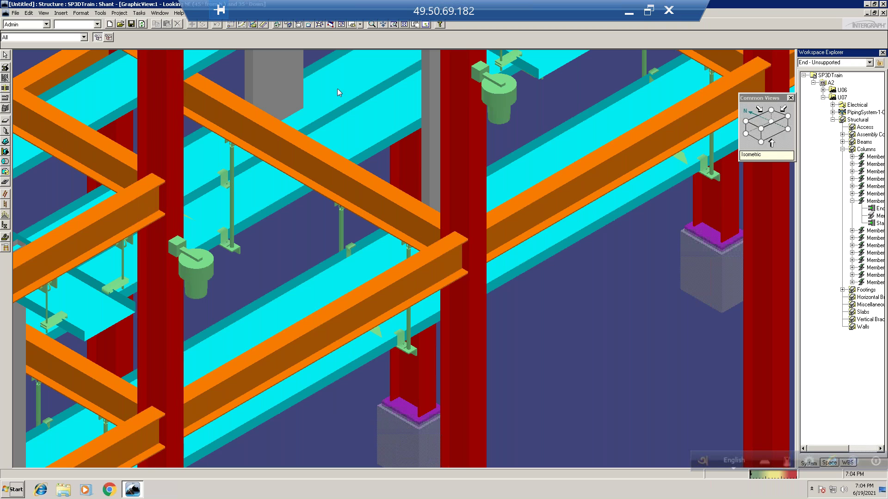
# Fit the whole model in the graphic view and turn on PinPoint, leaving the Select tool active
pyautogui.click(404, 25)
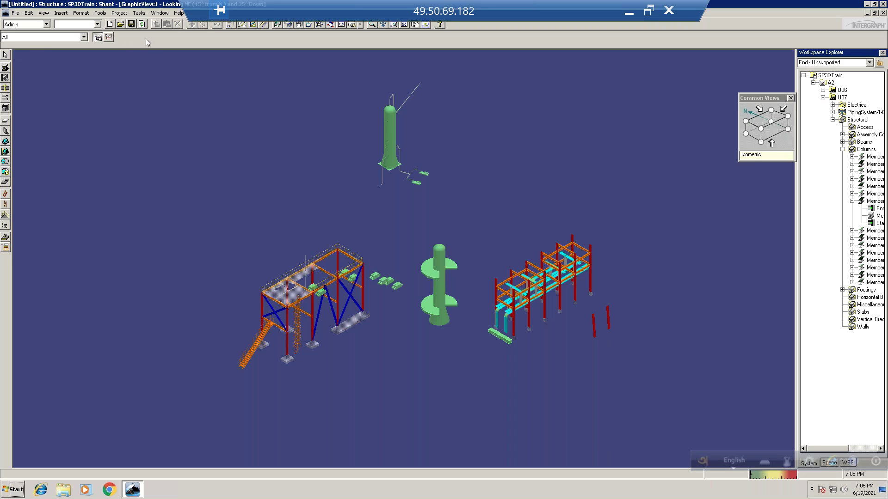
pyautogui.click(229, 25)
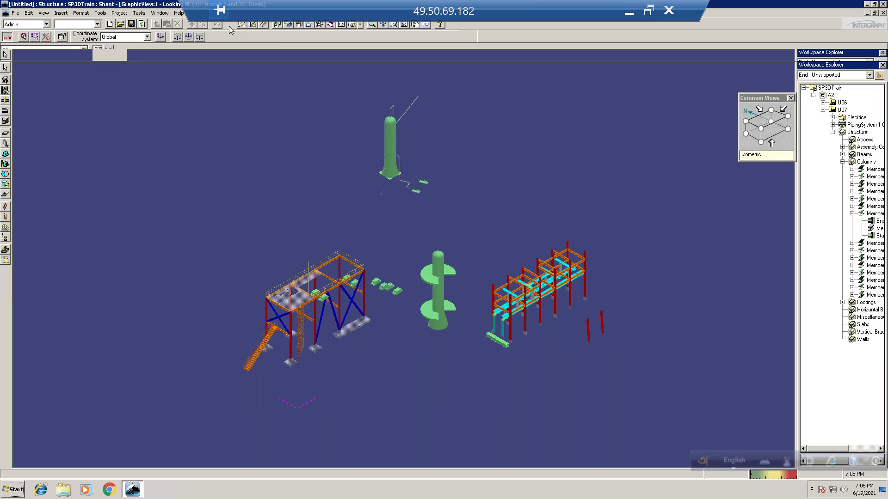
pyautogui.click(6, 66)
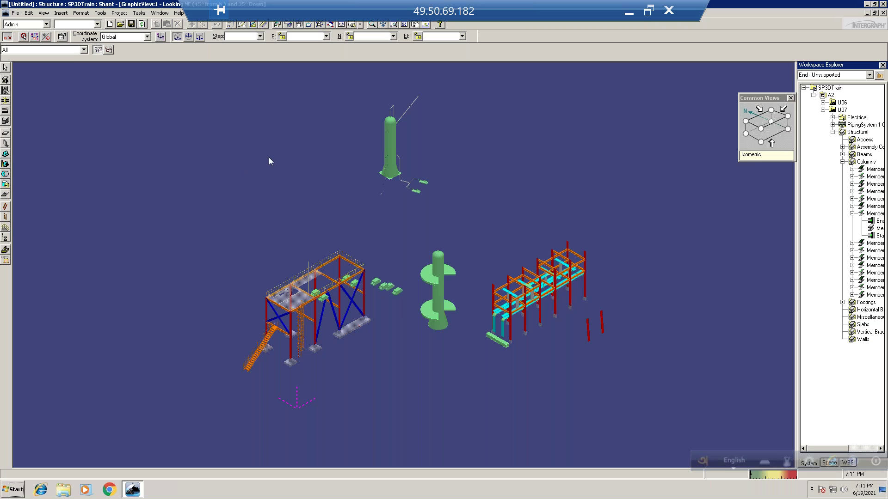
pyautogui.click(6, 68)
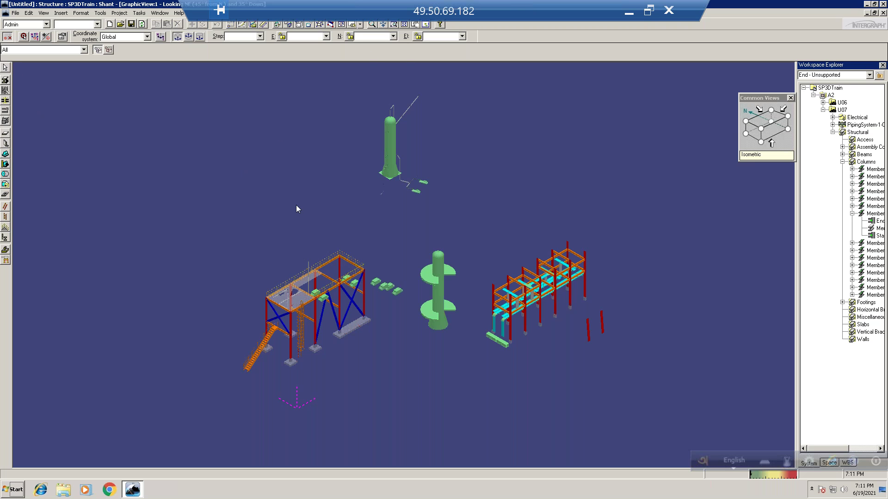